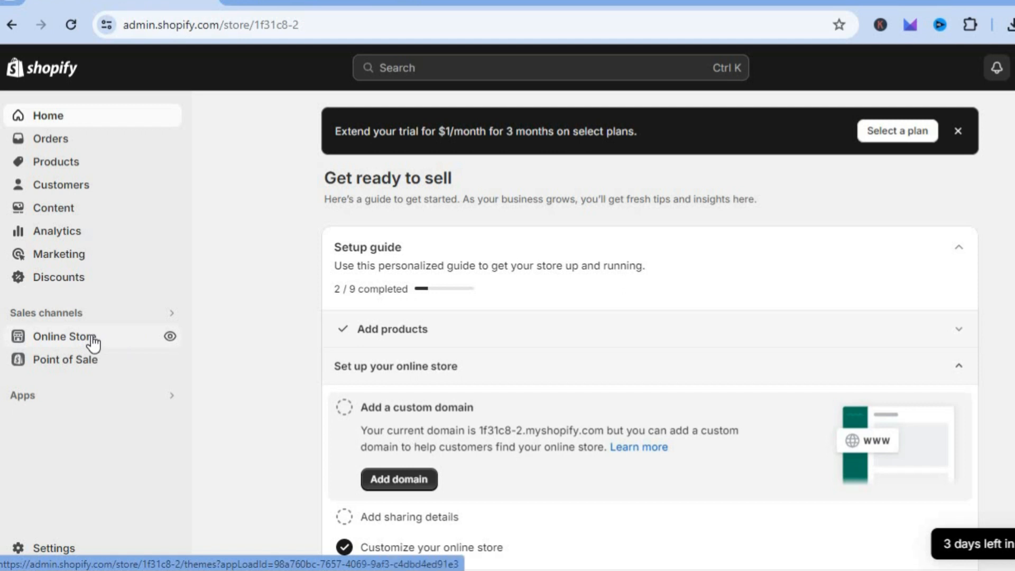
Open the Sense theme from the online store's theme library for customization.
click(92, 338)
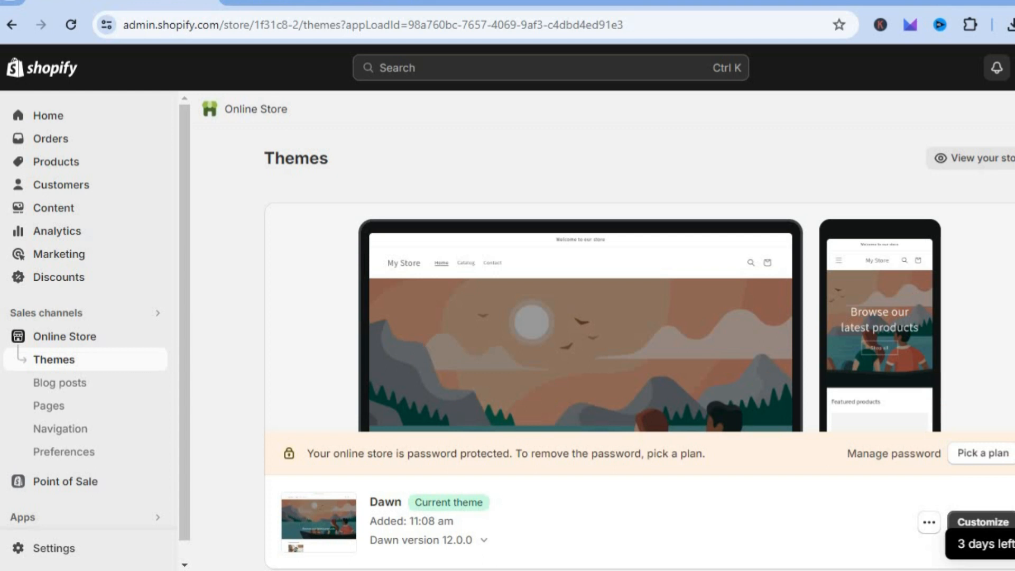
scroll(638, 330, down, 6)
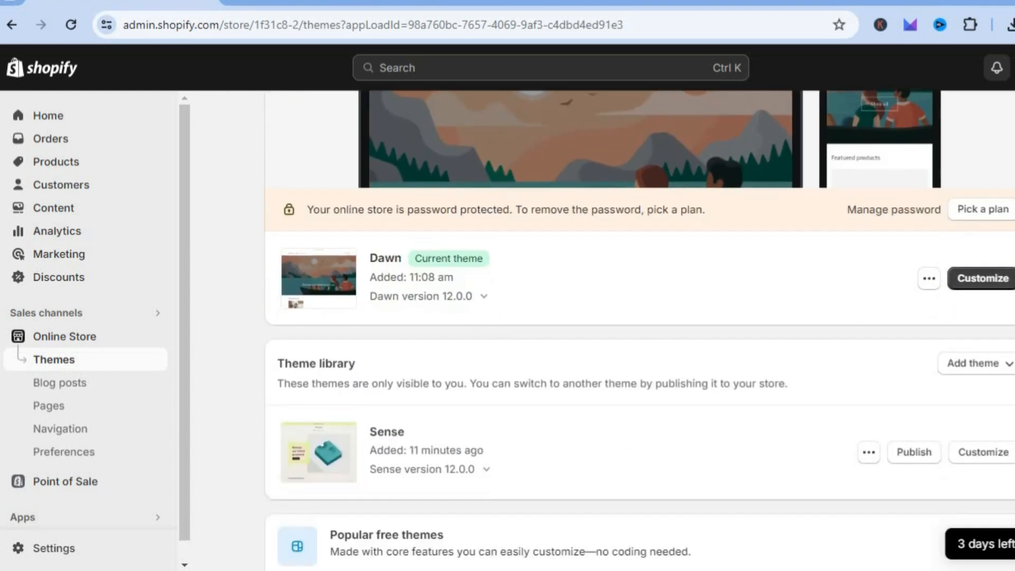
scroll(942, 317, down, 1)
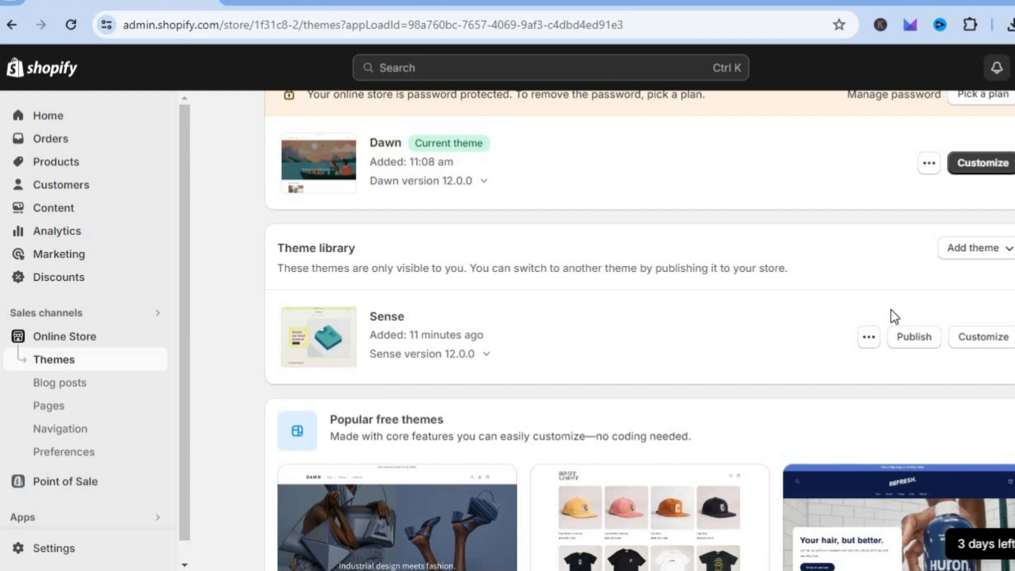
scroll(639, 331, down, 9)
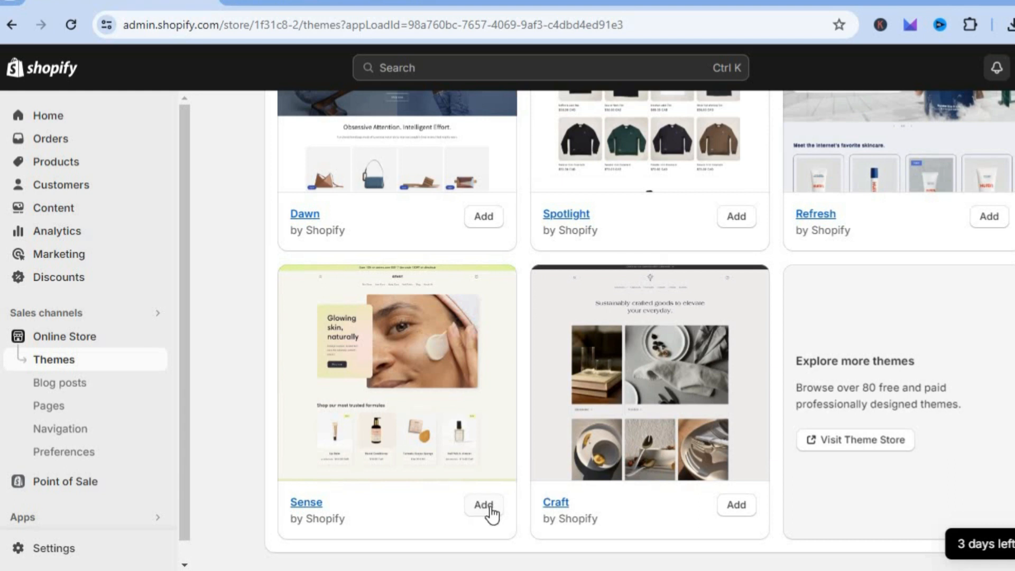
scroll(639, 330, up, 9)
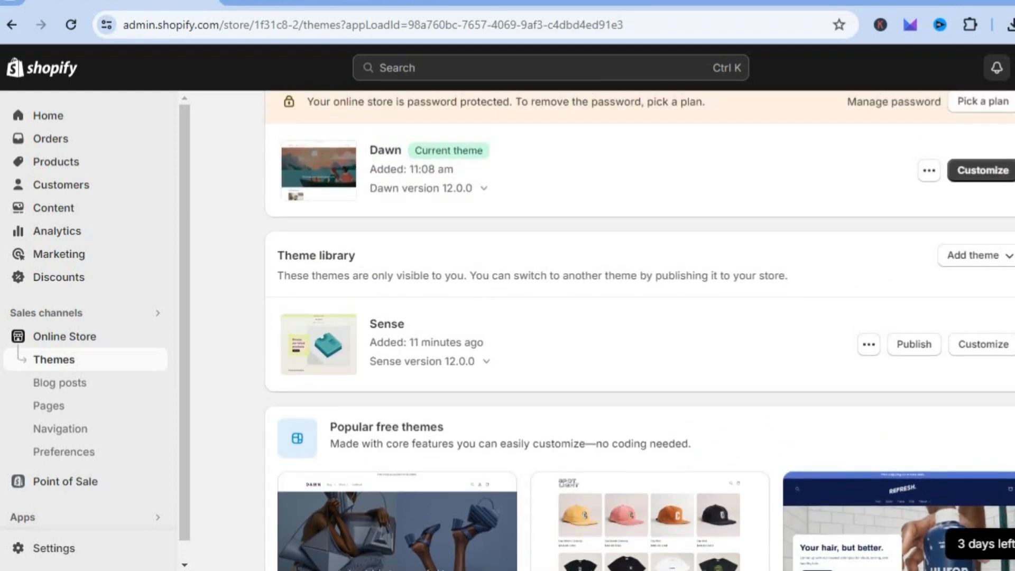
click(984, 350)
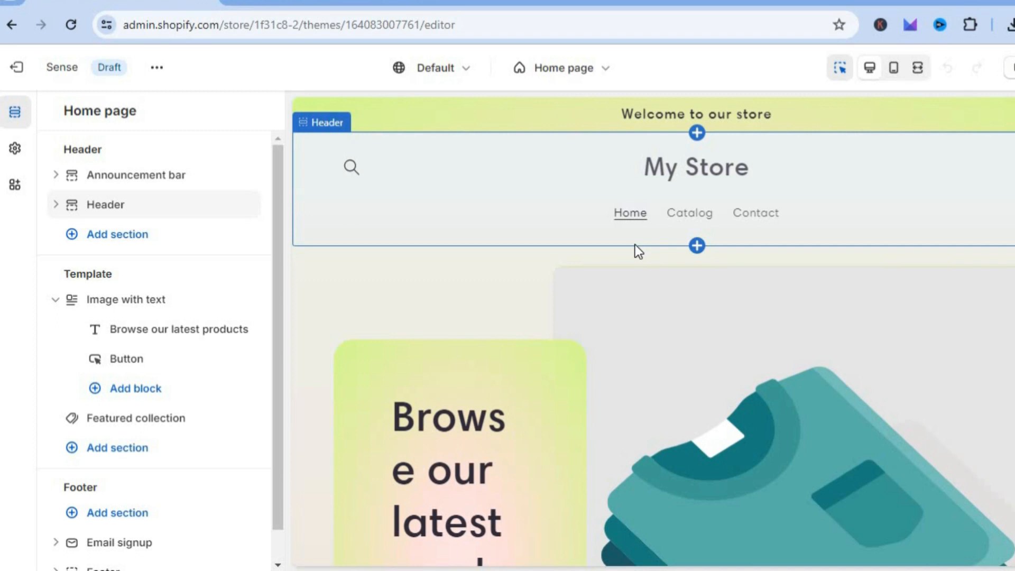
Edit the announcement bar's Scheme 2 and set its background color to the blue #1773B0.
click(472, 114)
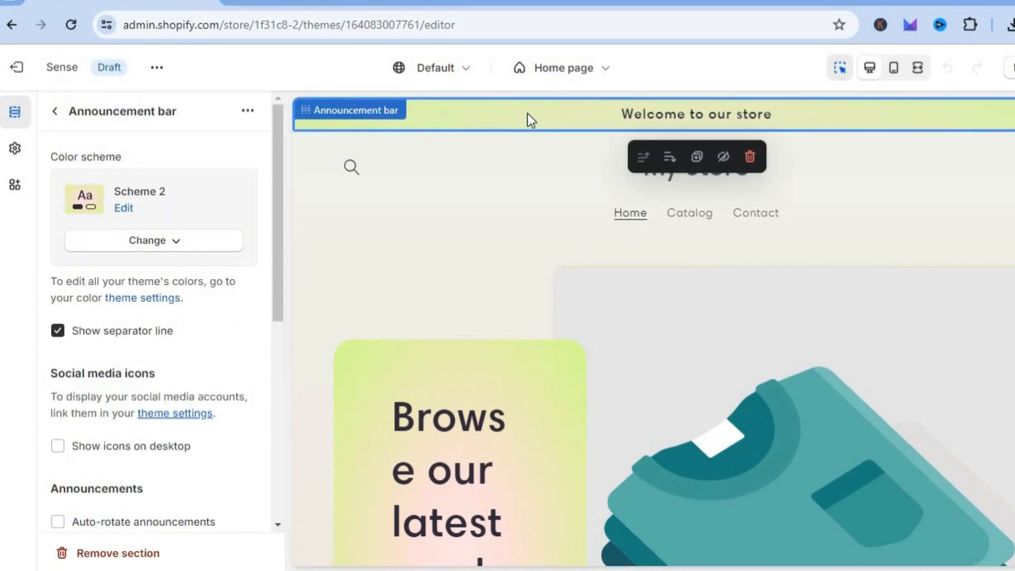
click(56, 111)
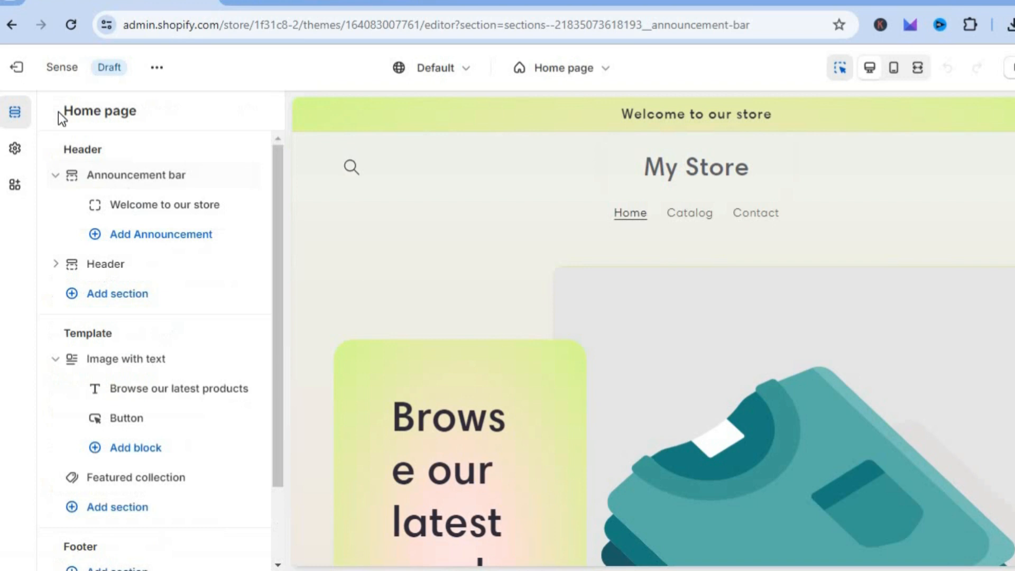
click(151, 180)
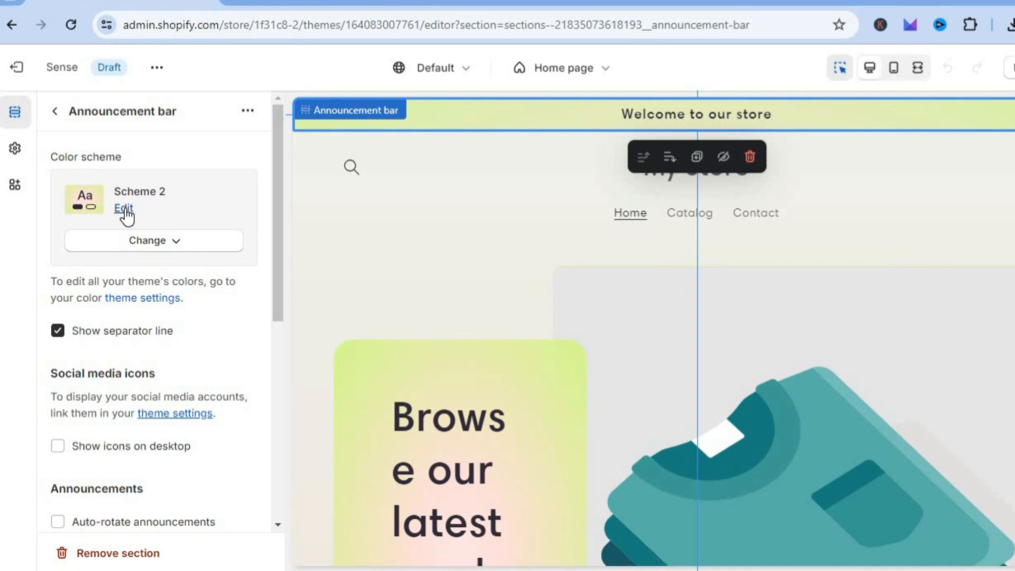
click(125, 209)
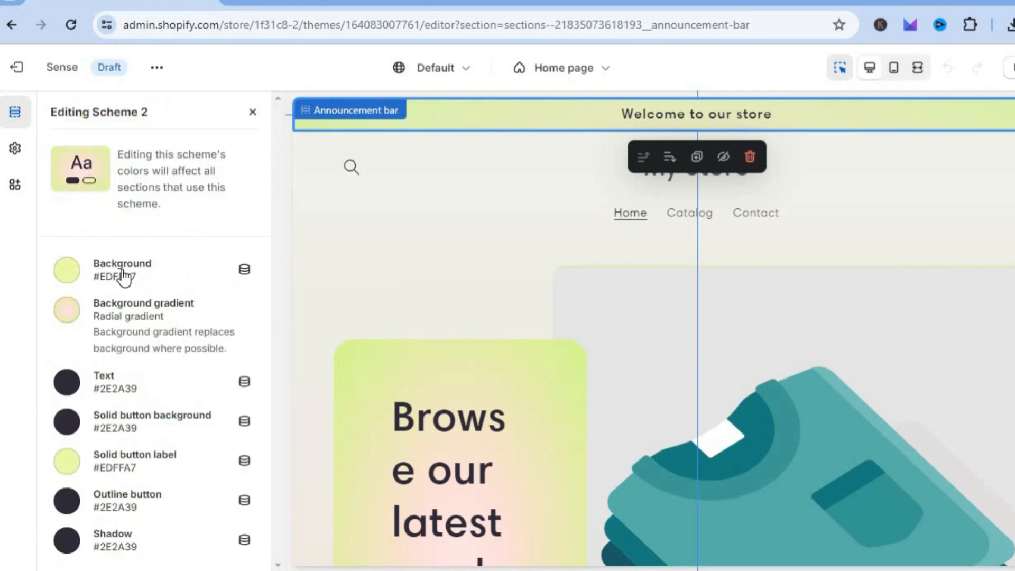
click(70, 275)
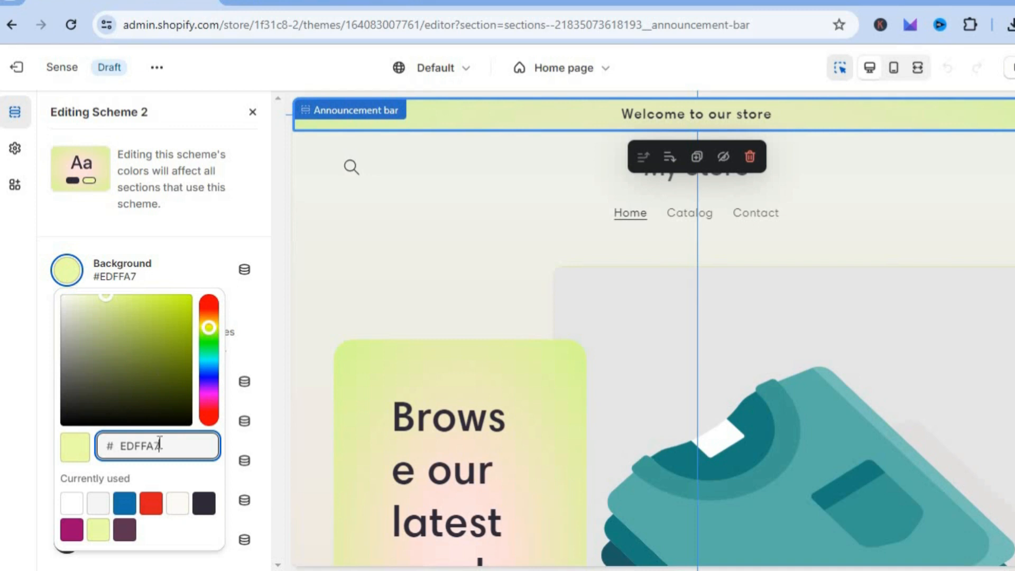
click(132, 503)
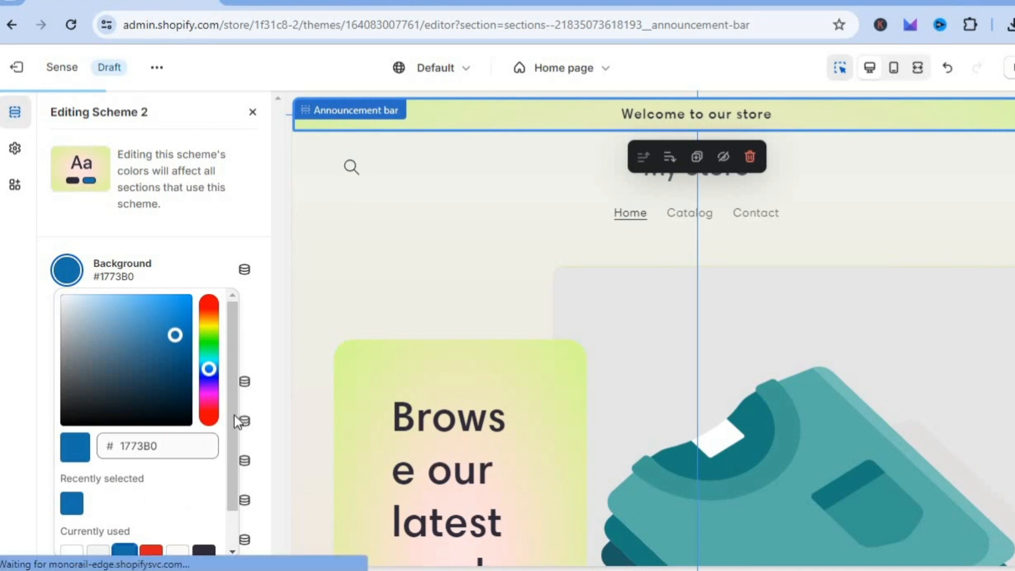
drag(234, 415, 233, 540)
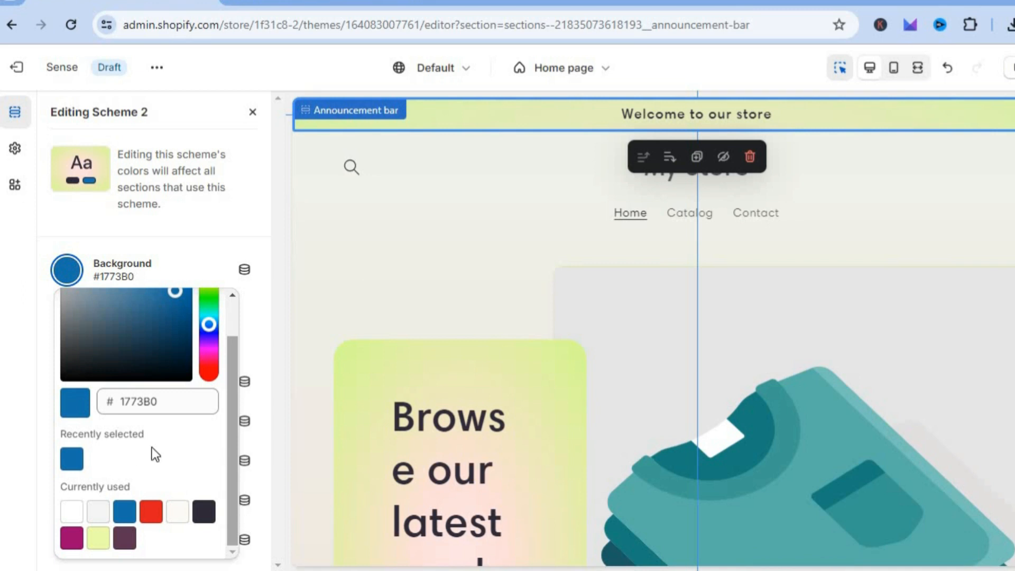
click(258, 324)
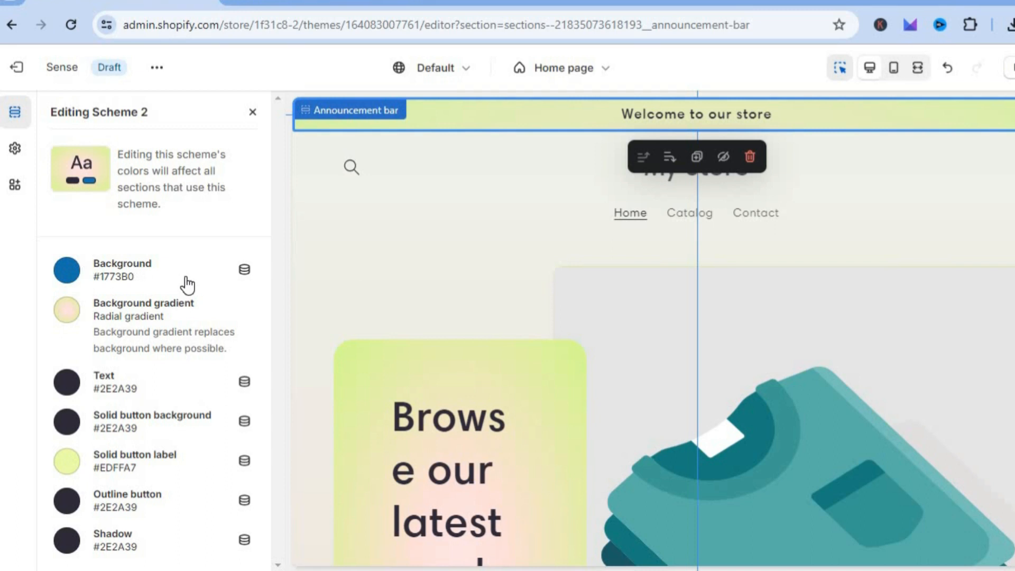
click(251, 113)
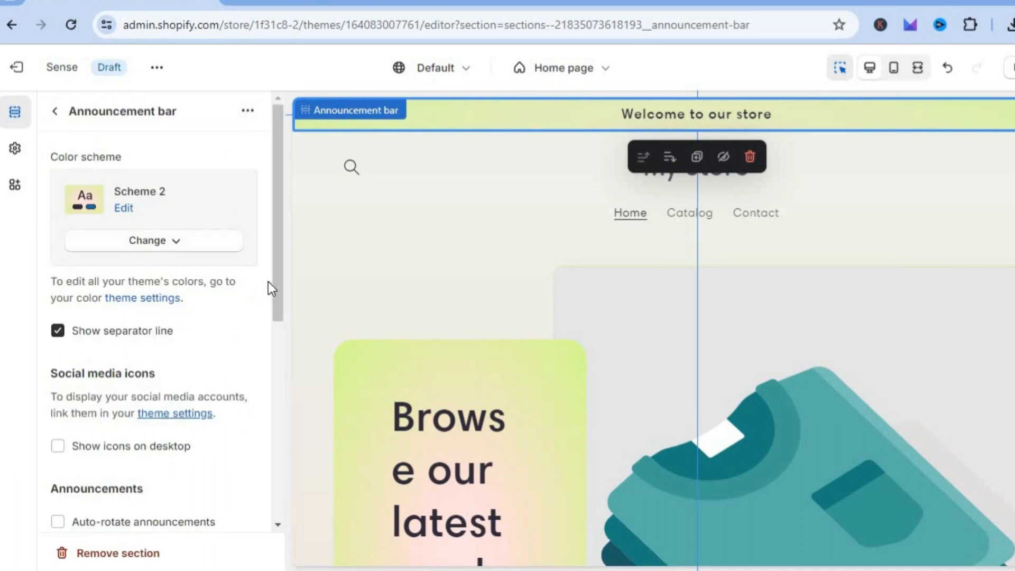
Change the announcement bar's color scheme to Scheme 4.
click(156, 244)
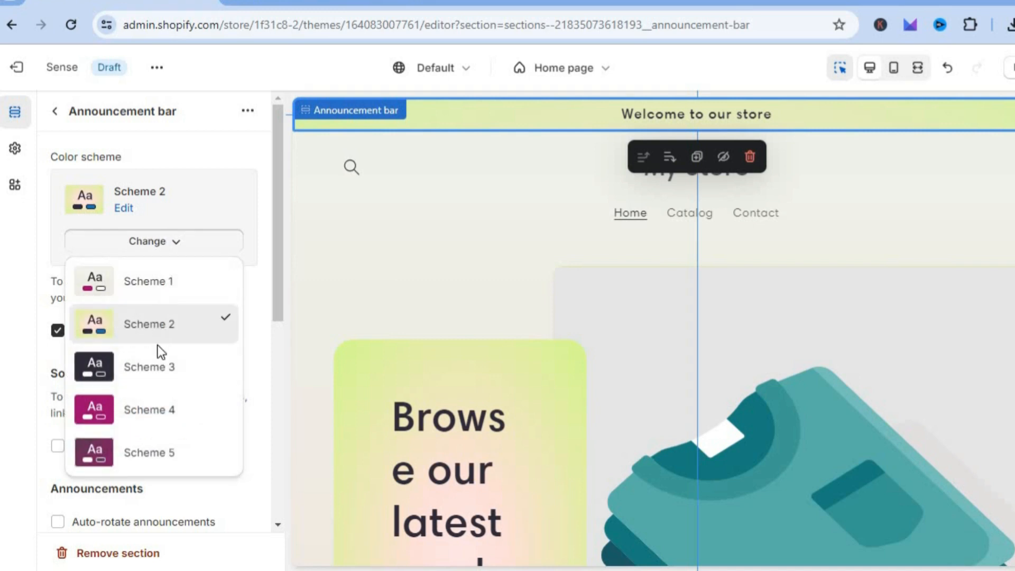
click(167, 423)
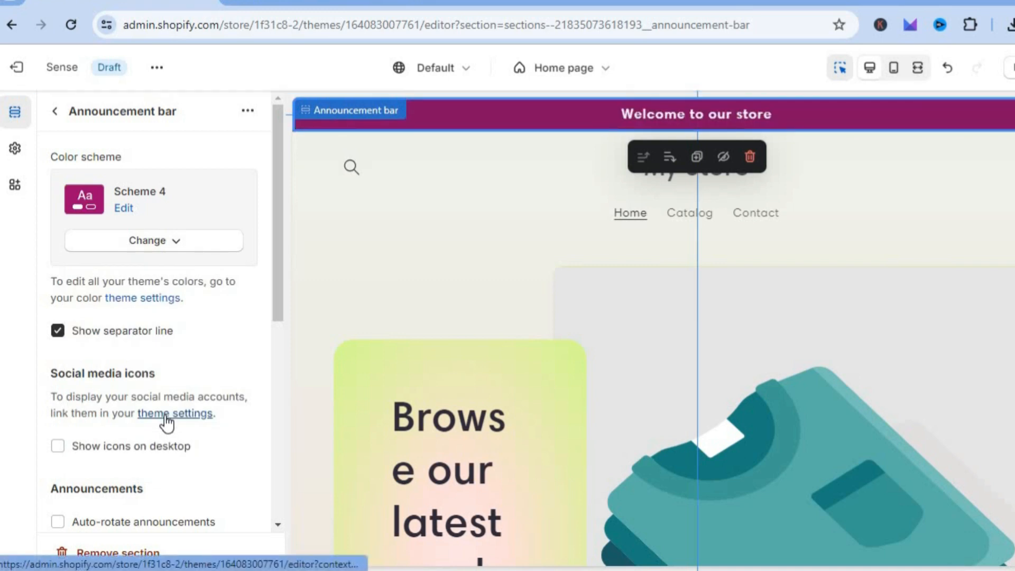
click(179, 247)
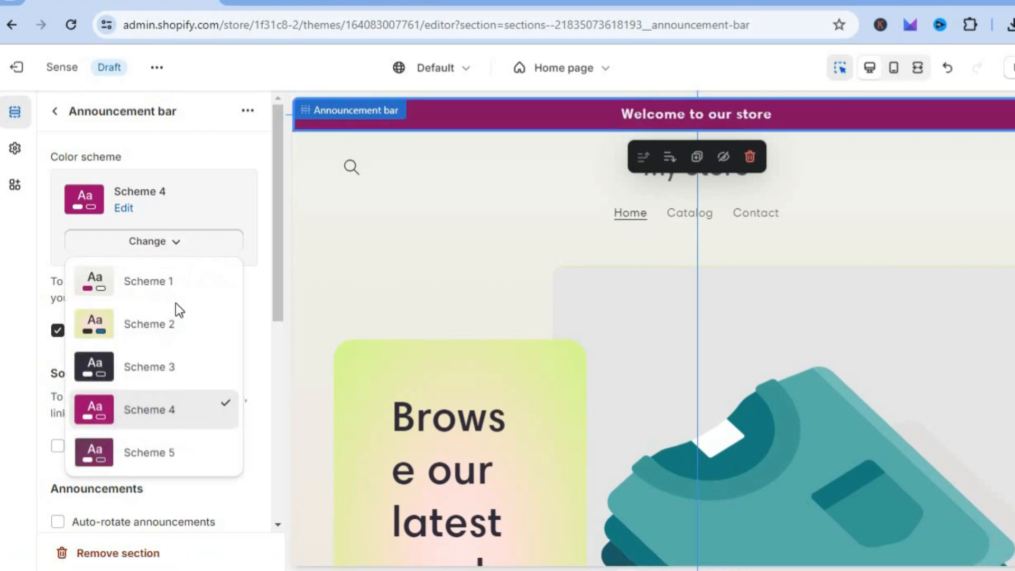
click(258, 277)
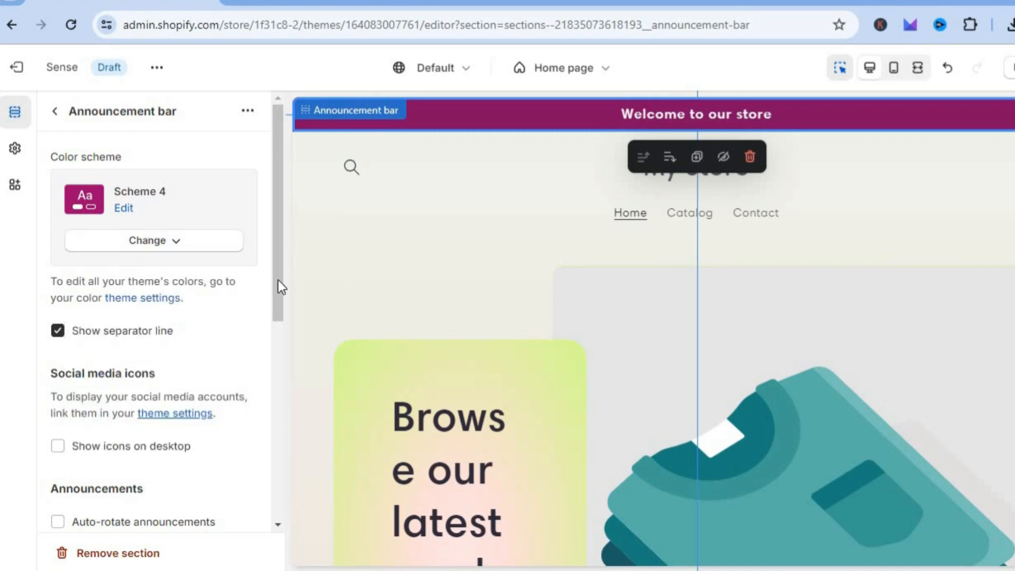
Review the announcement bar's remaining options, including the country/region selector and the social media link fields in its theme settings.
drag(280, 297, 272, 447)
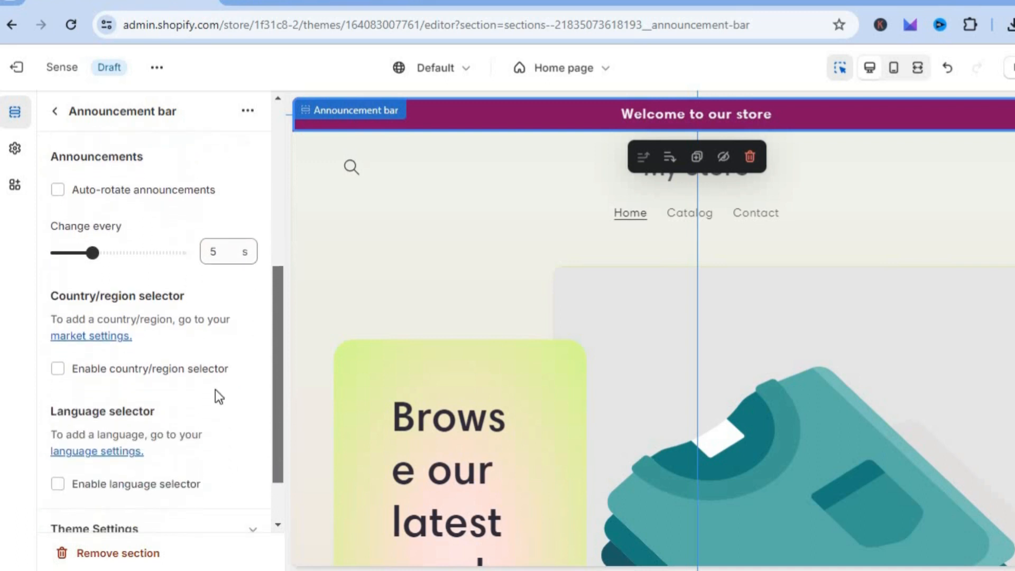
click(58, 368)
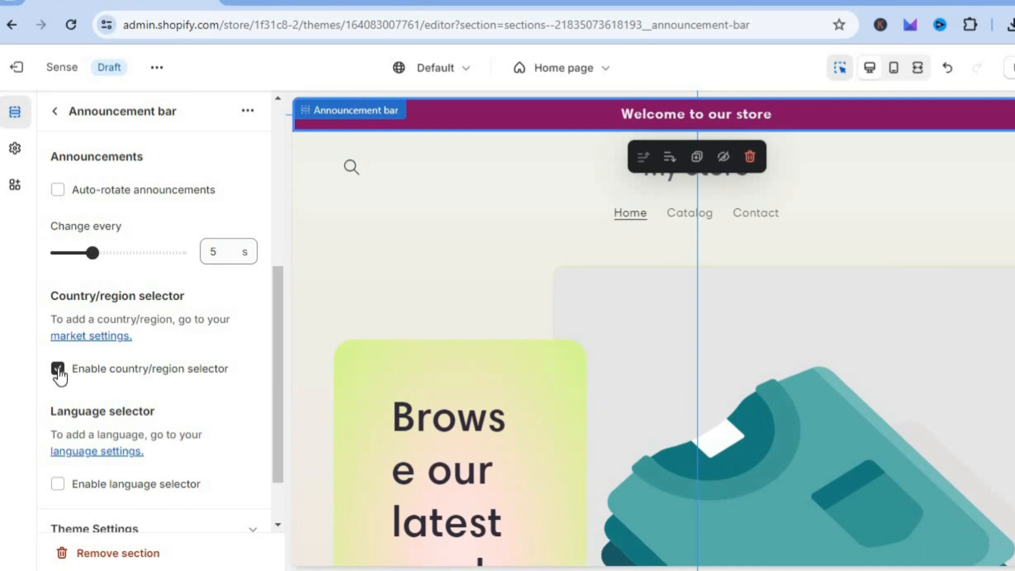
click(59, 369)
scroll(278, 380, down, 2)
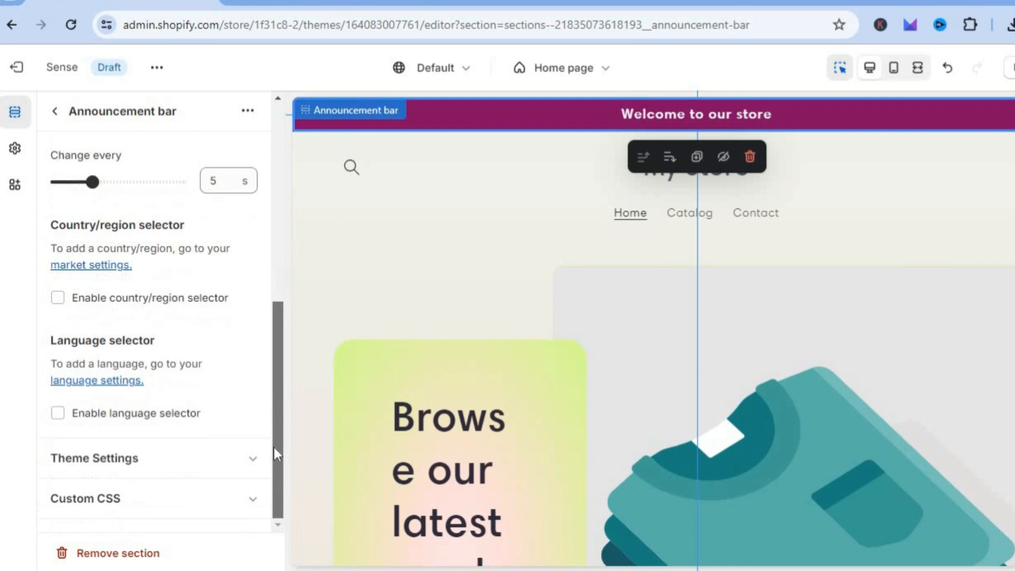
click(192, 468)
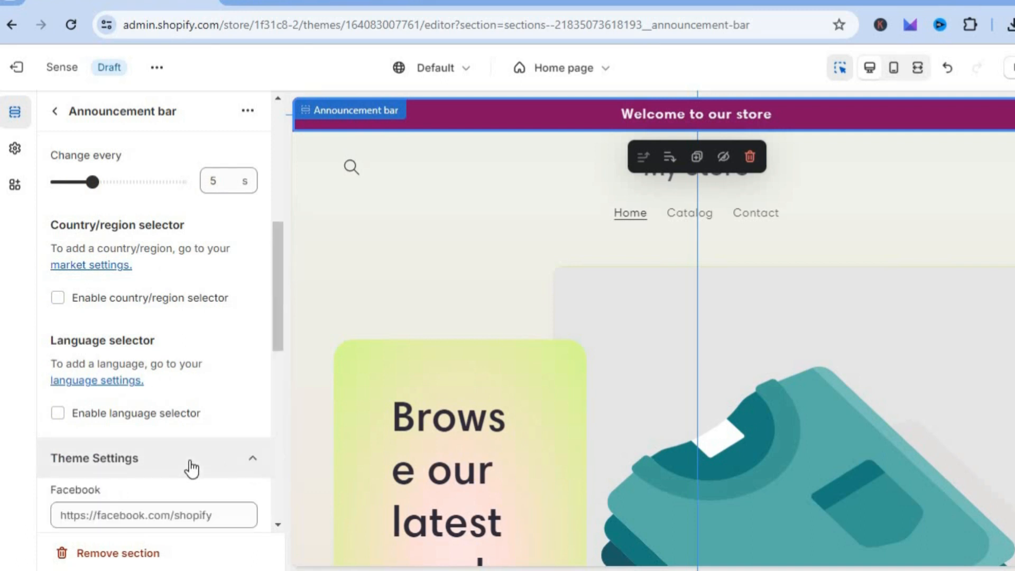
drag(281, 300, 277, 383)
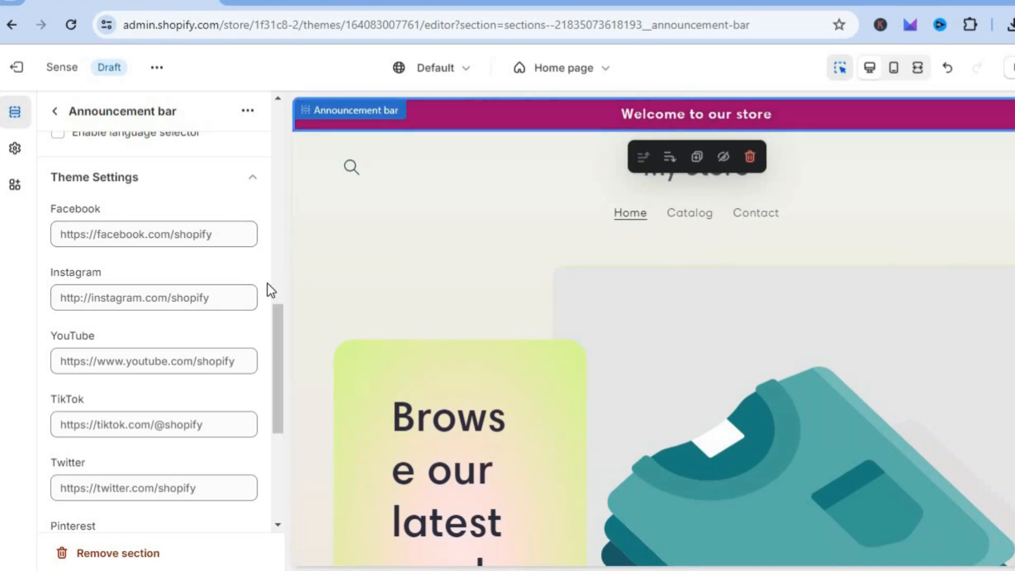
click(54, 112)
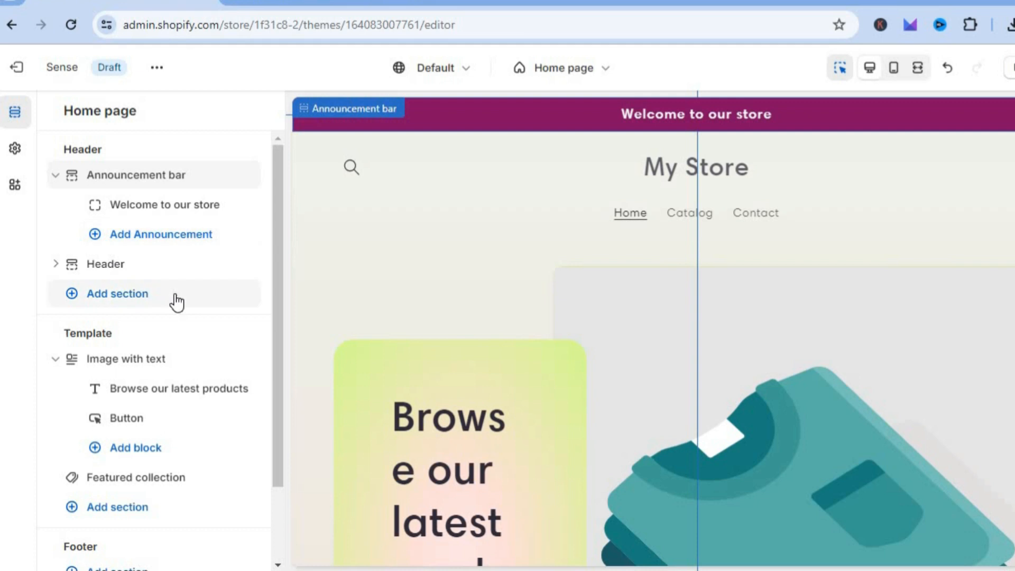
From the header's logo settings, set the store logo to the sunset beach photo in the Staff Favorites free images.
click(475, 191)
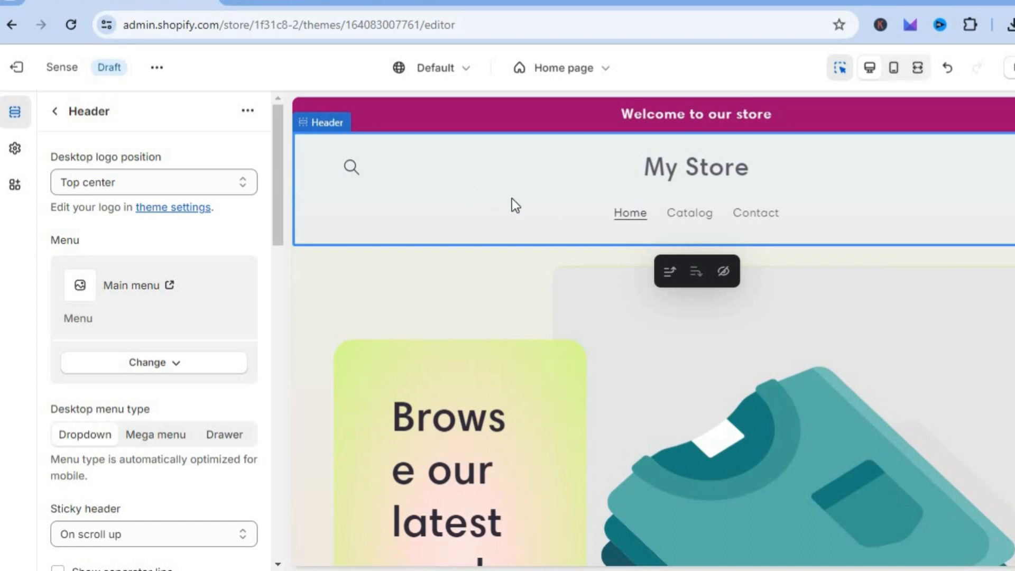
click(227, 183)
click(227, 183)
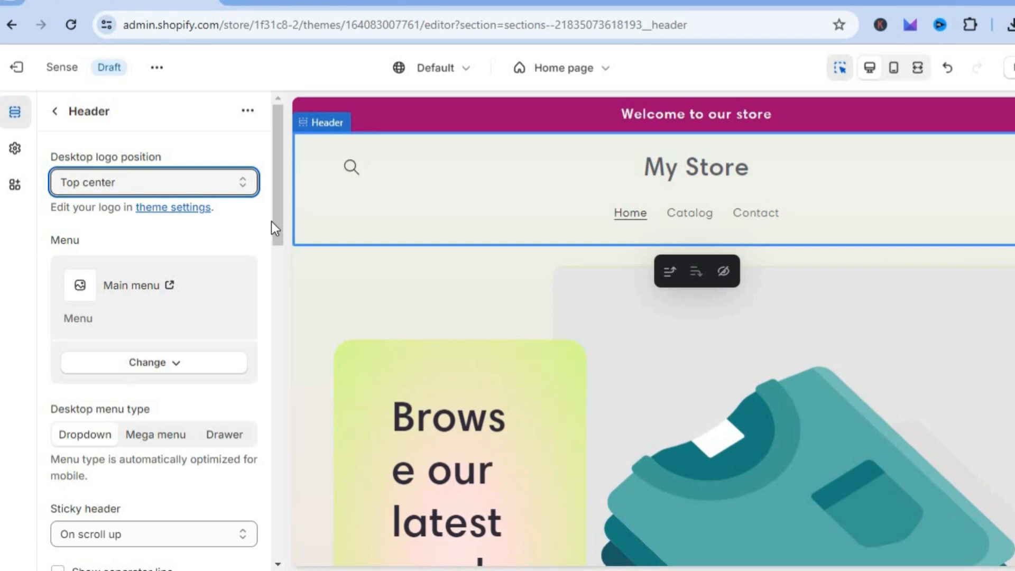
click(166, 209)
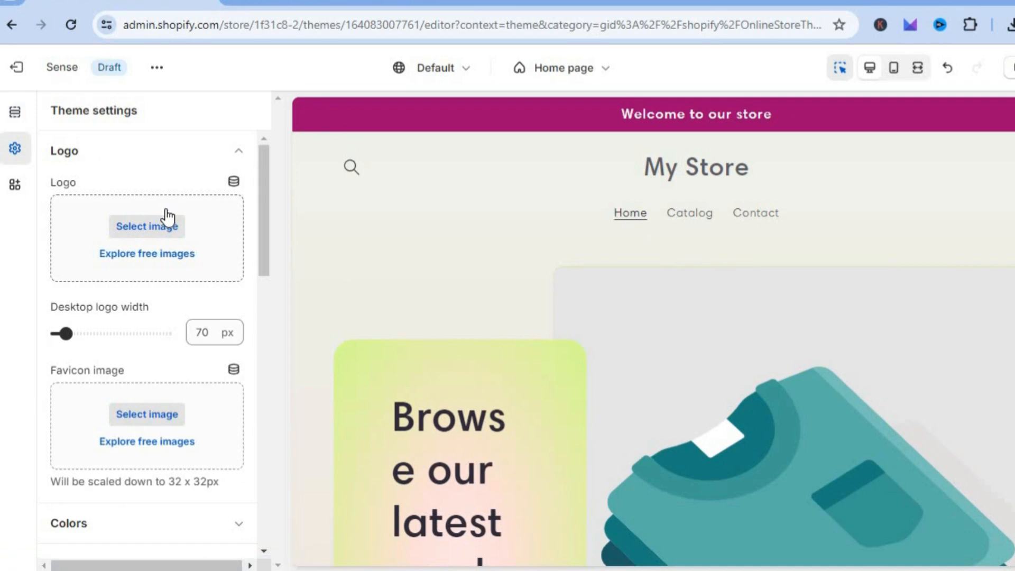
click(186, 266)
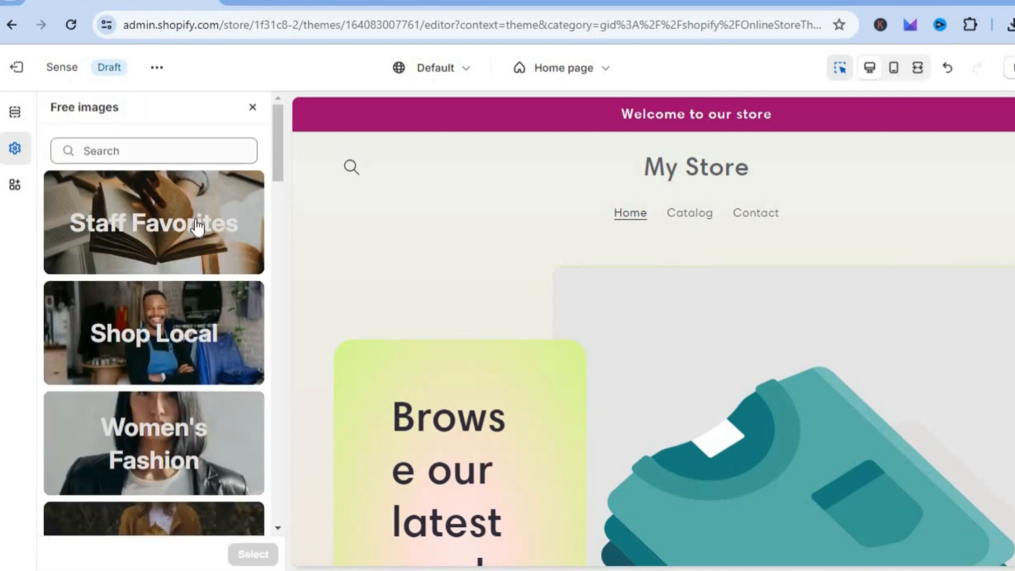
click(196, 225)
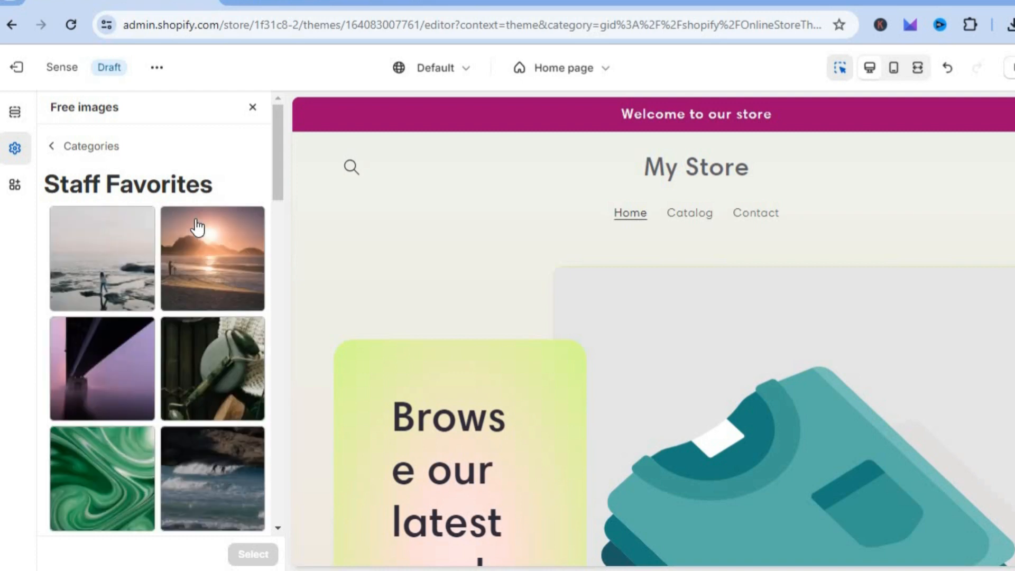
click(230, 285)
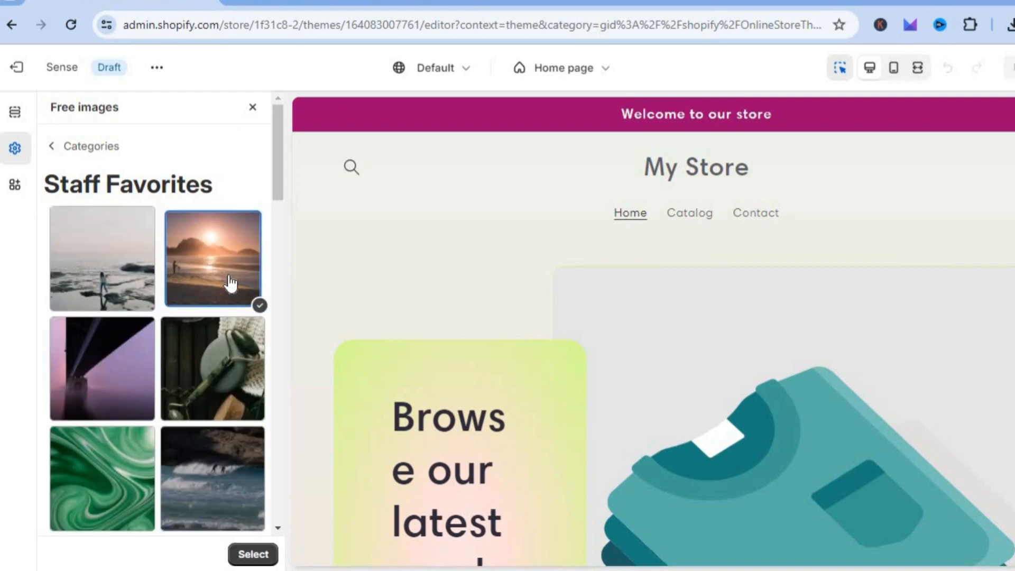
click(256, 556)
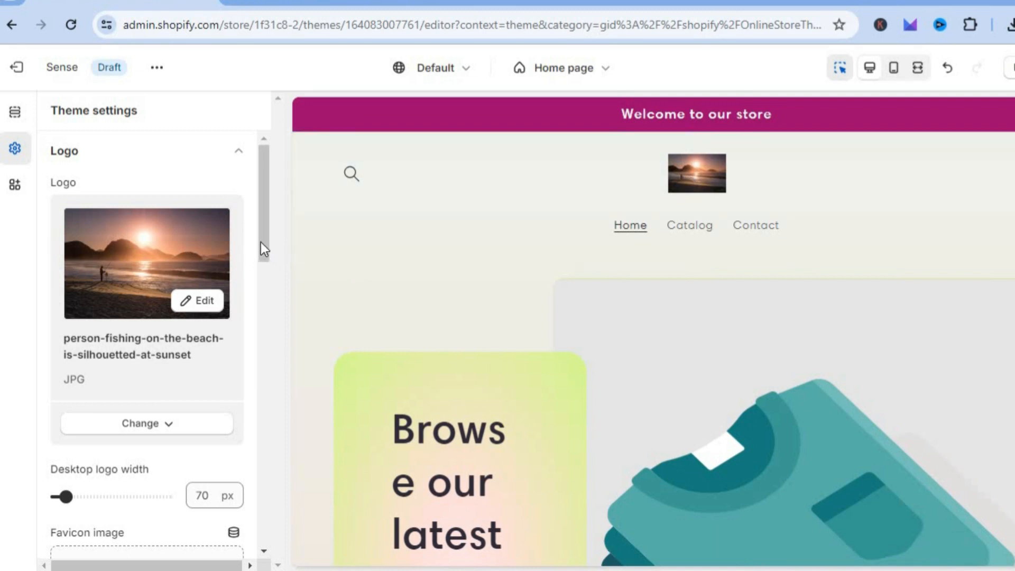
Set the desktop logo width to 80 px.
scroll(262, 262, down, 4)
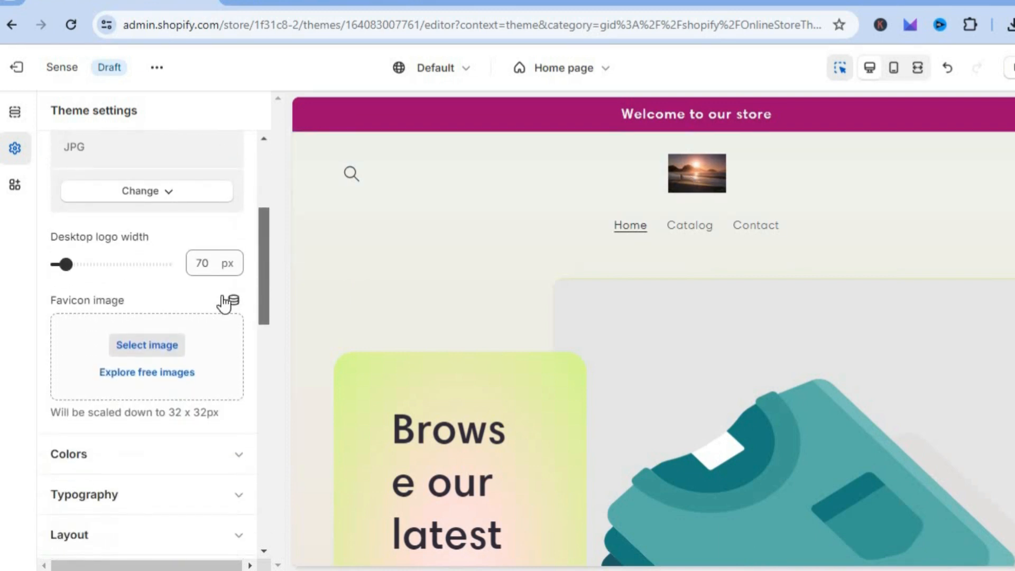
drag(67, 264, 70, 269)
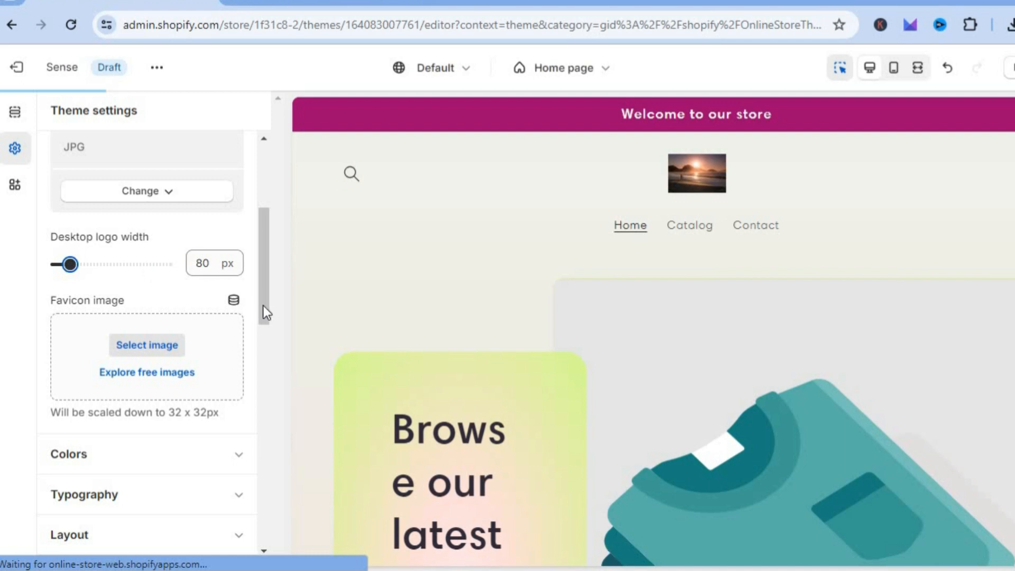
drag(266, 296, 266, 314)
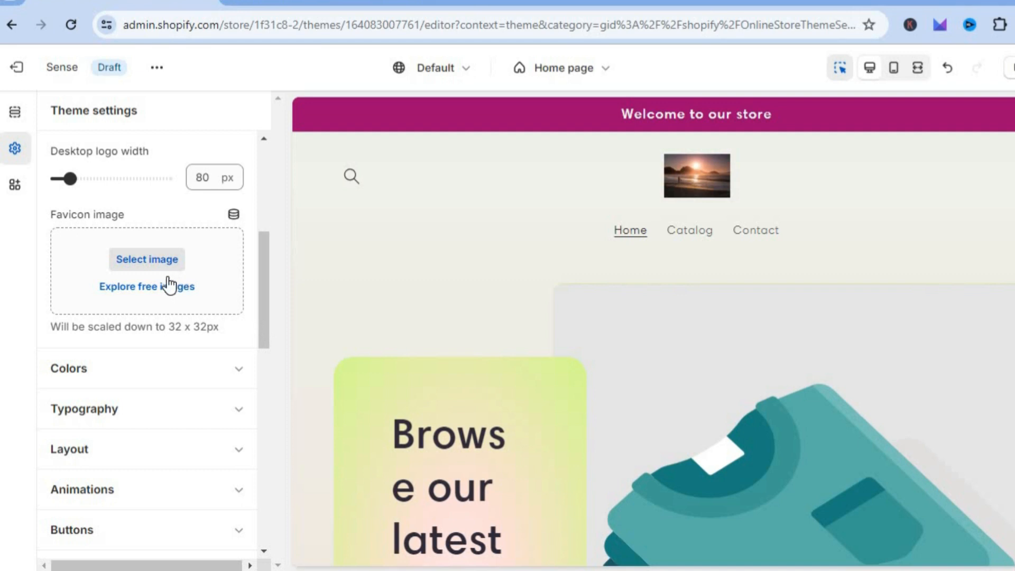
drag(265, 287, 258, 142)
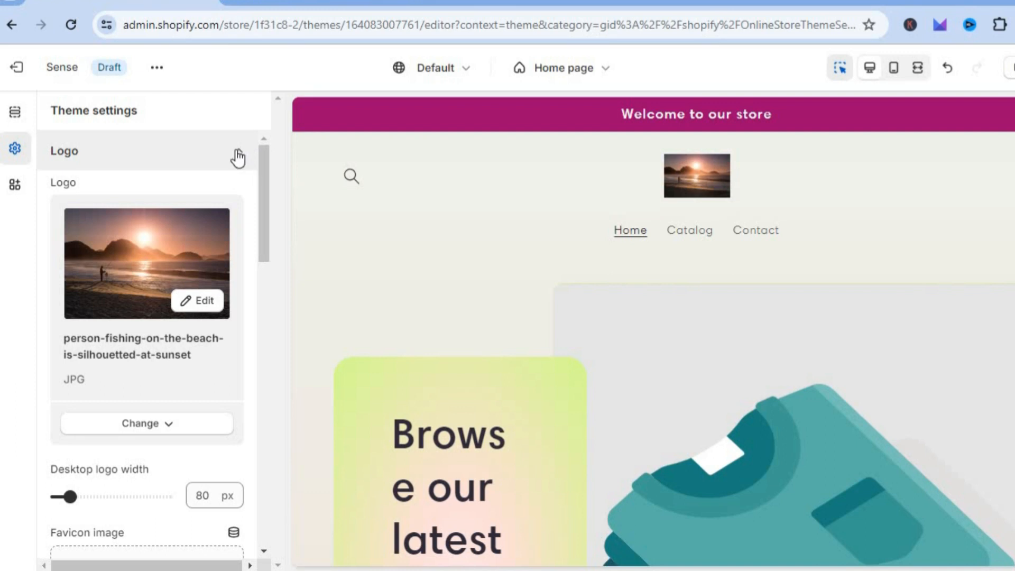
Review the available color schemes in the theme's Colors settings.
click(238, 154)
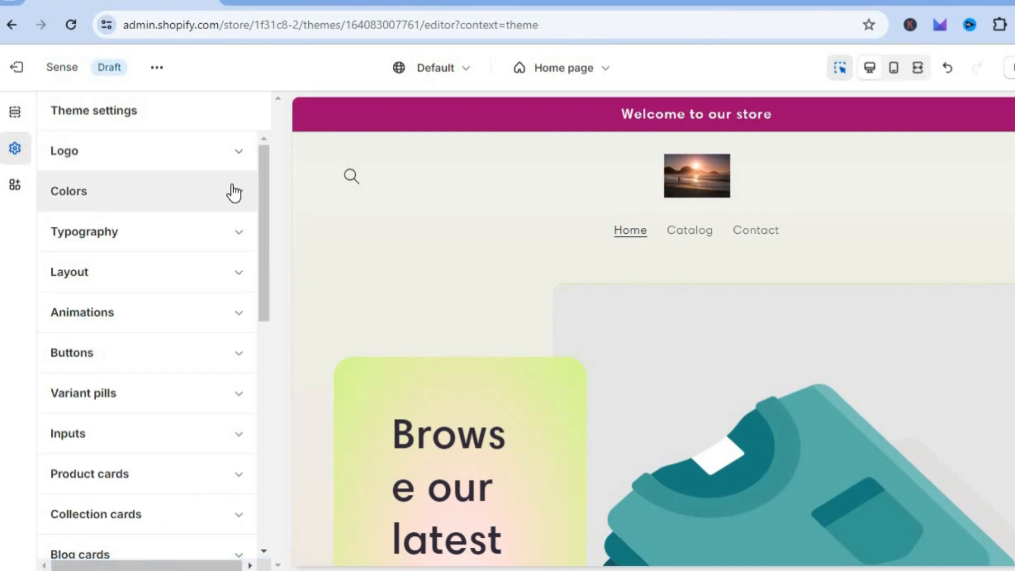
click(220, 202)
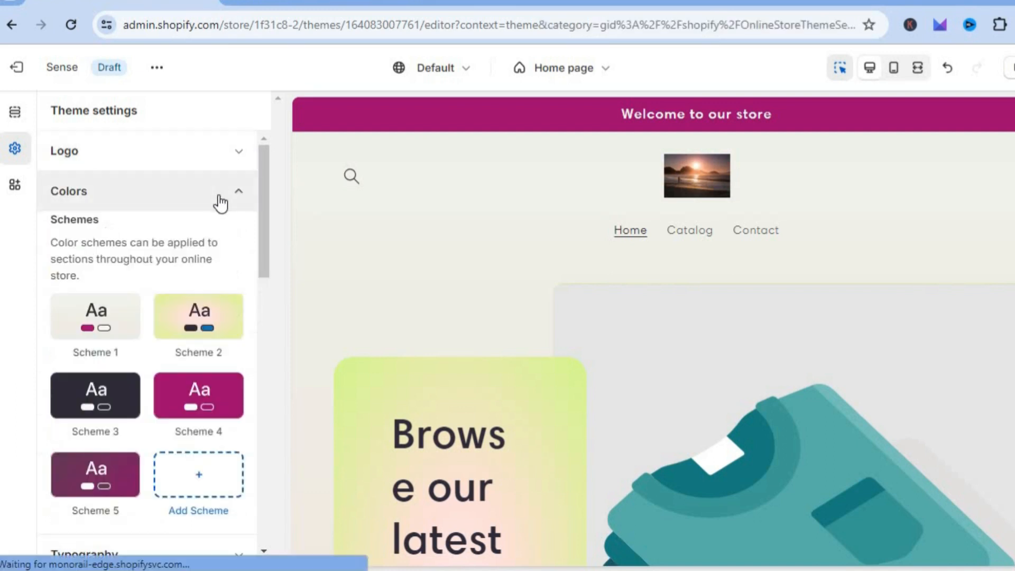
drag(261, 230, 262, 150)
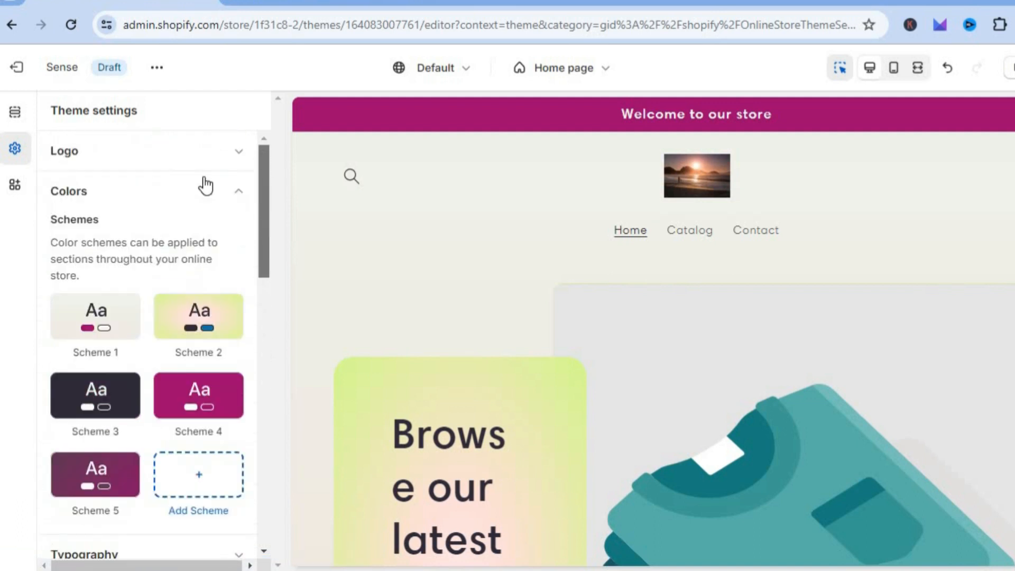
Open the settings of the Image with text section in the home page template.
click(14, 117)
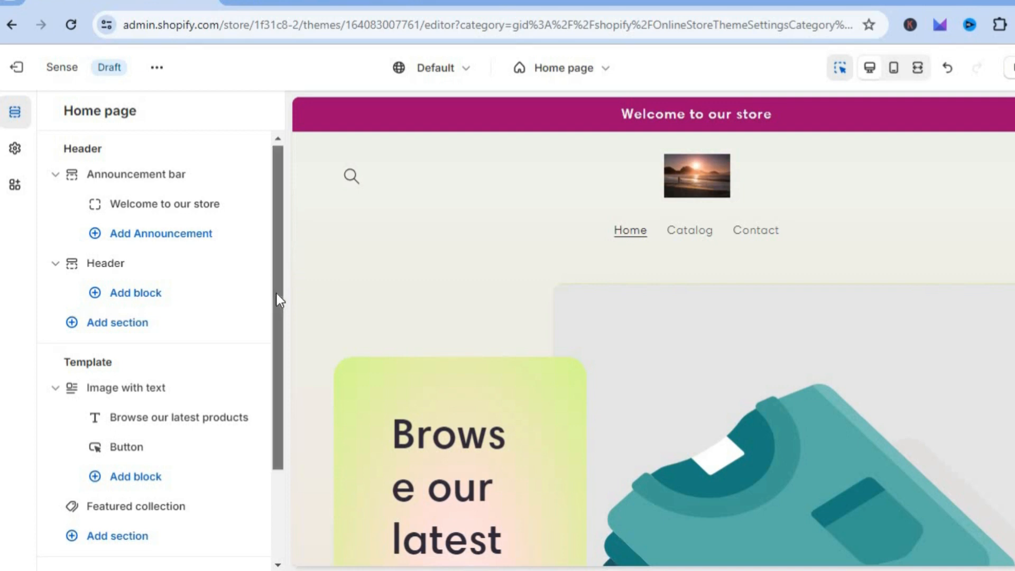
scroll(268, 360, down, 2)
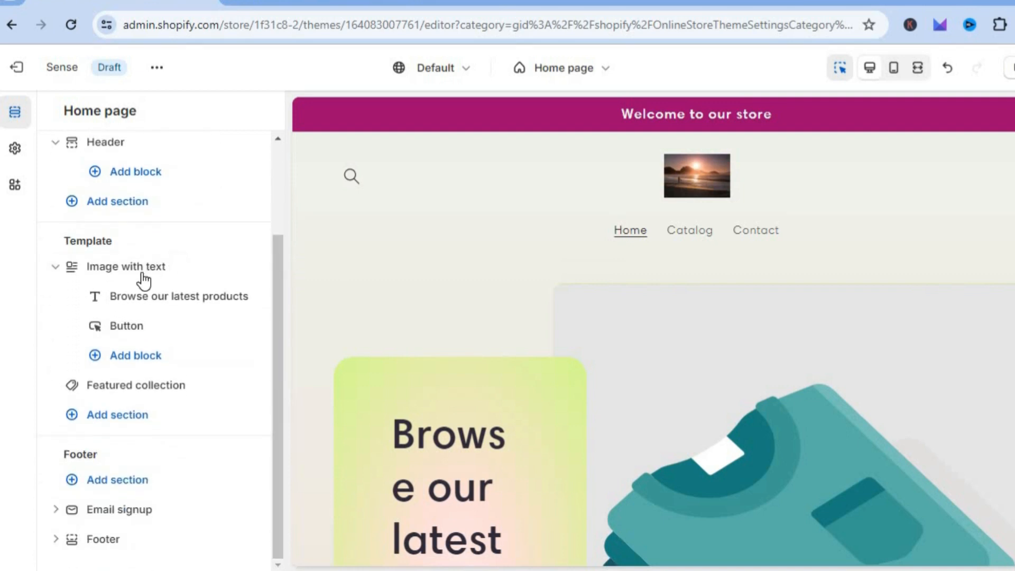
mouse_move(150, 268)
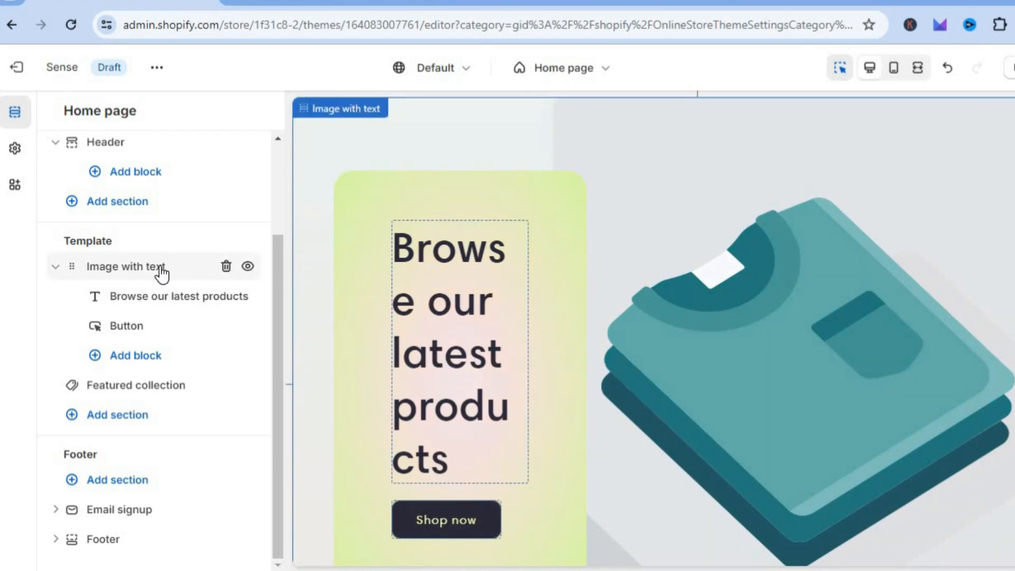
click(160, 265)
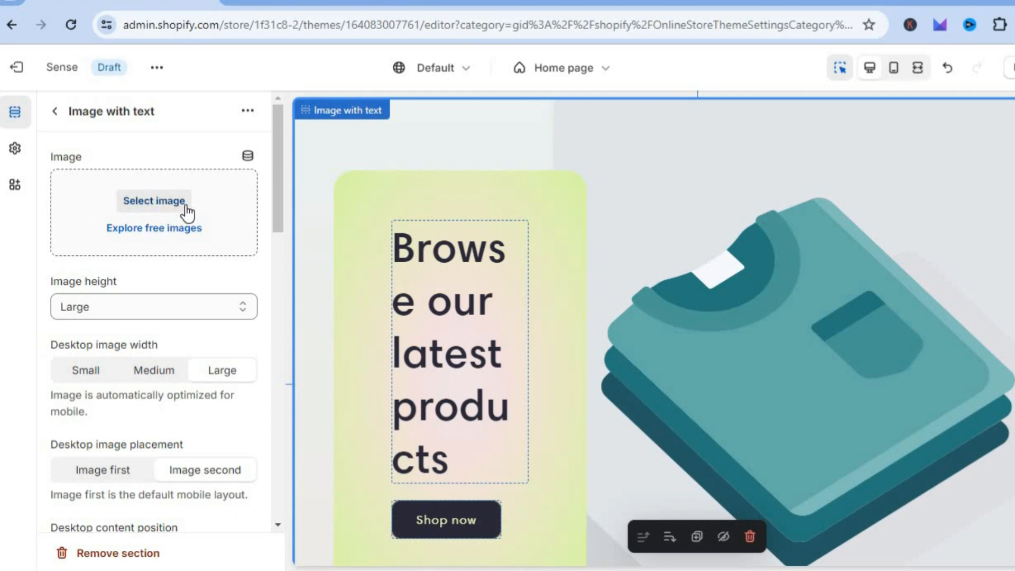
Try the Small, Adapt to image and Medium image heights for the section, and return the height to Large.
click(244, 312)
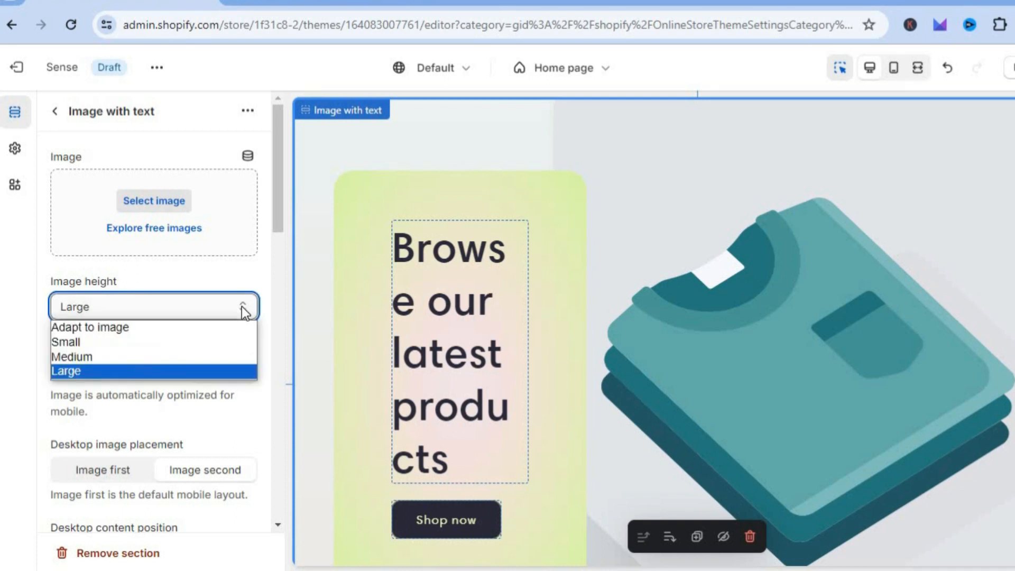
click(199, 342)
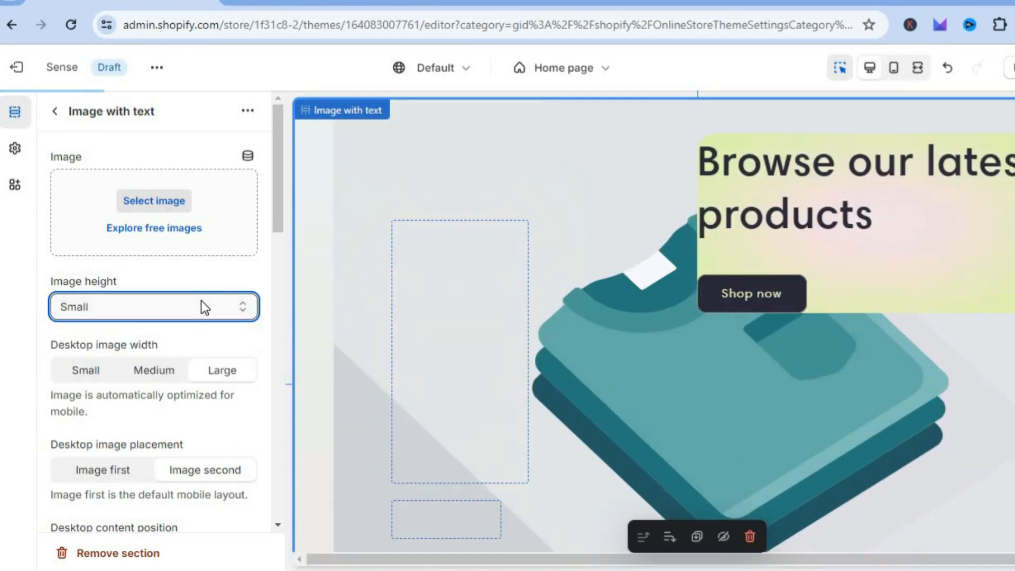
click(202, 303)
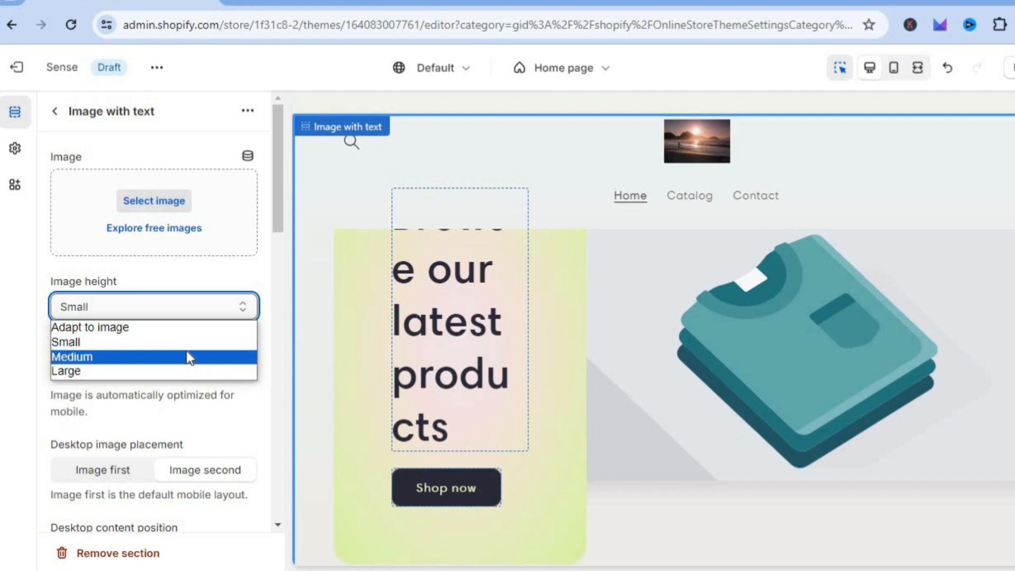
click(188, 328)
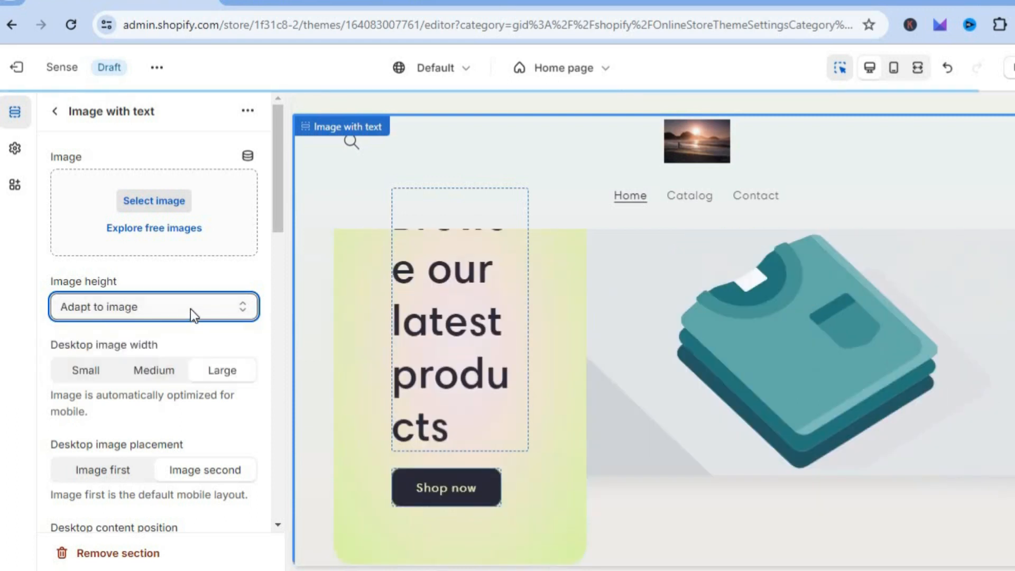
click(191, 309)
click(161, 359)
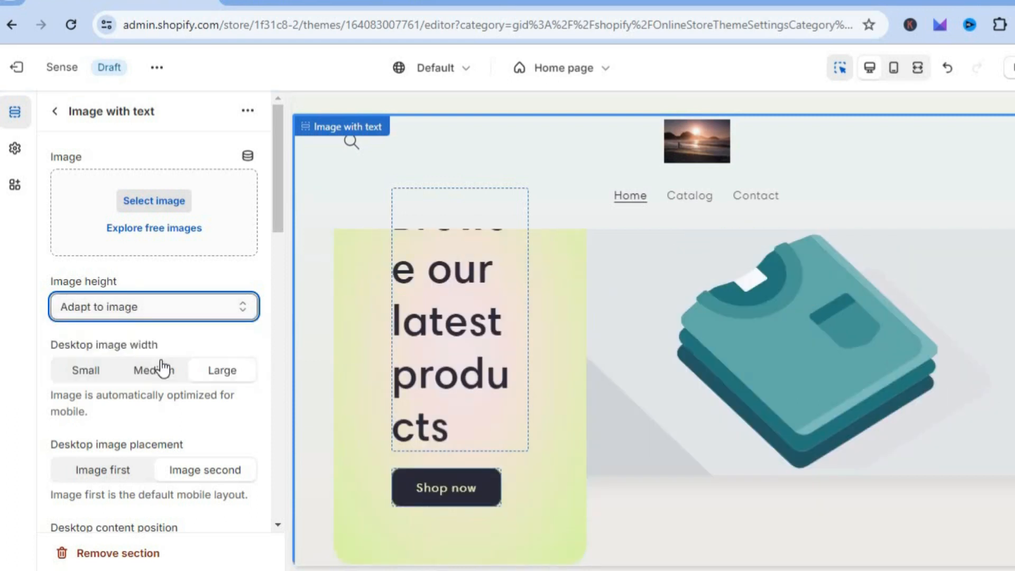
click(192, 305)
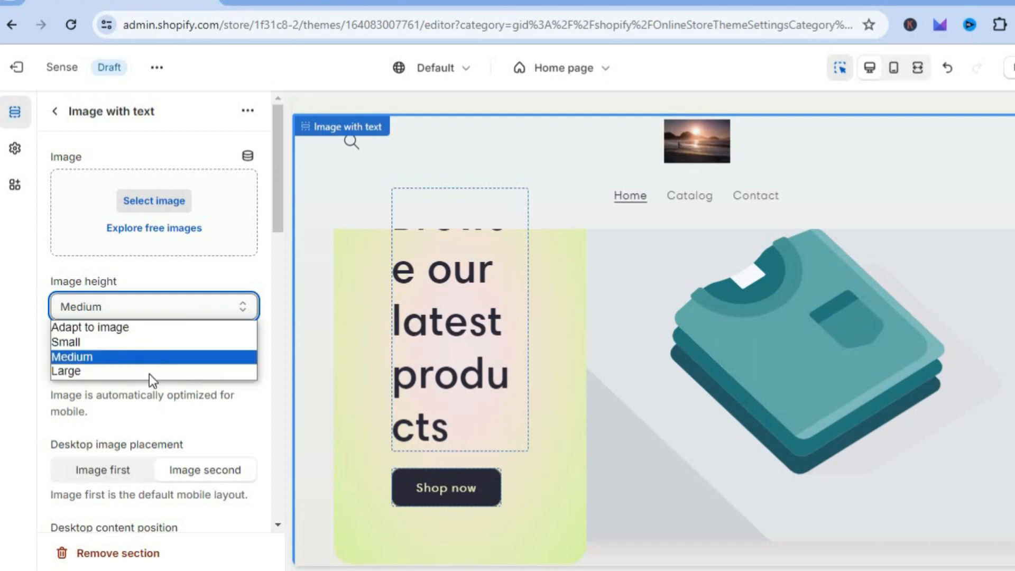
click(149, 372)
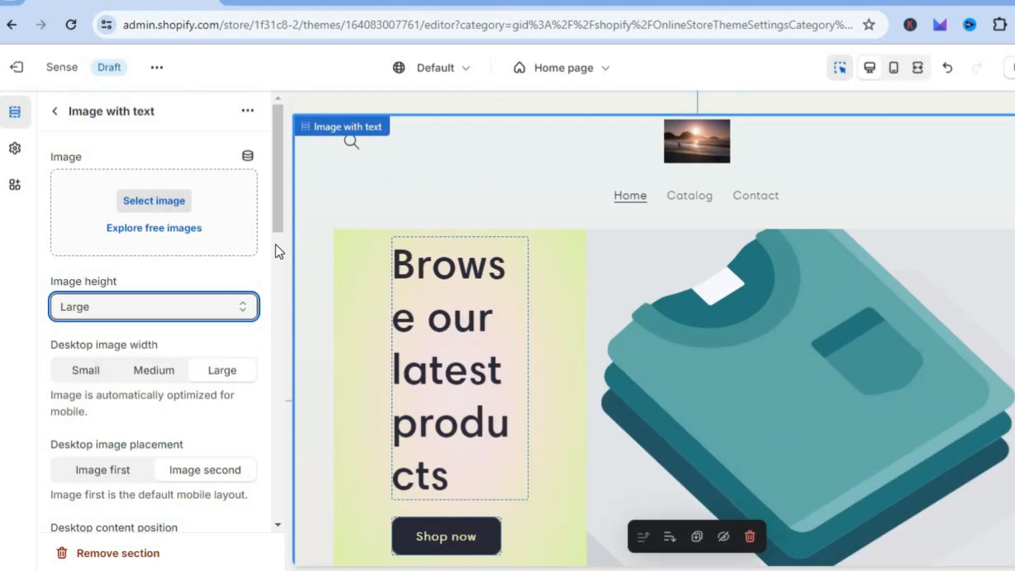
Set the Image with text section's image behavior to Zoom in on scroll.
drag(281, 208, 271, 246)
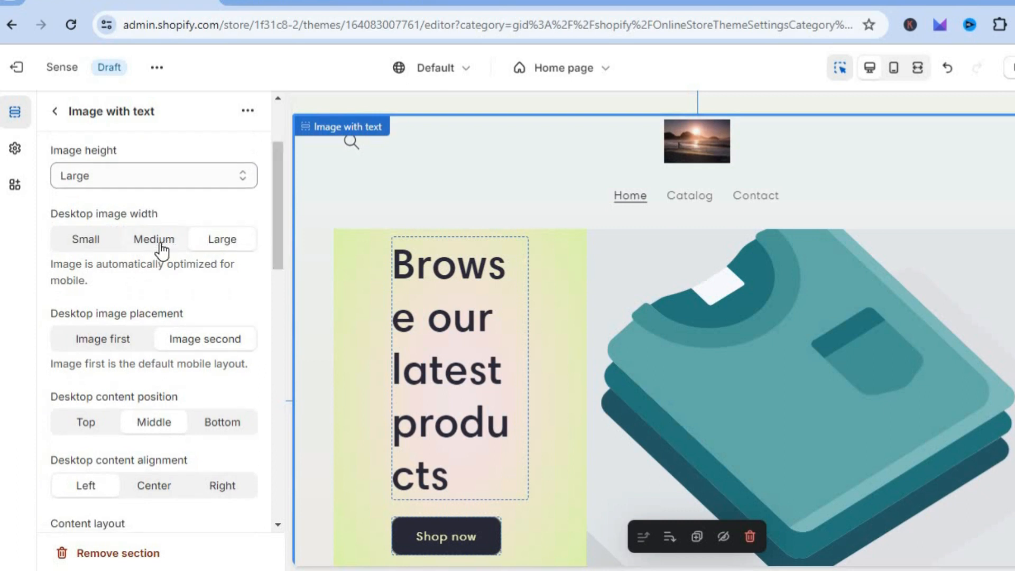
drag(277, 248, 274, 437)
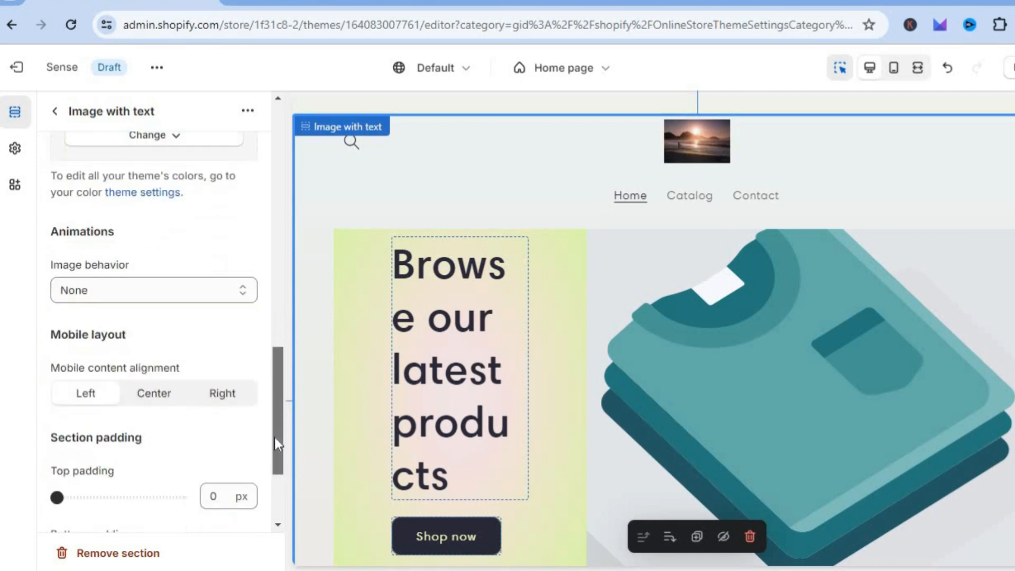
click(214, 285)
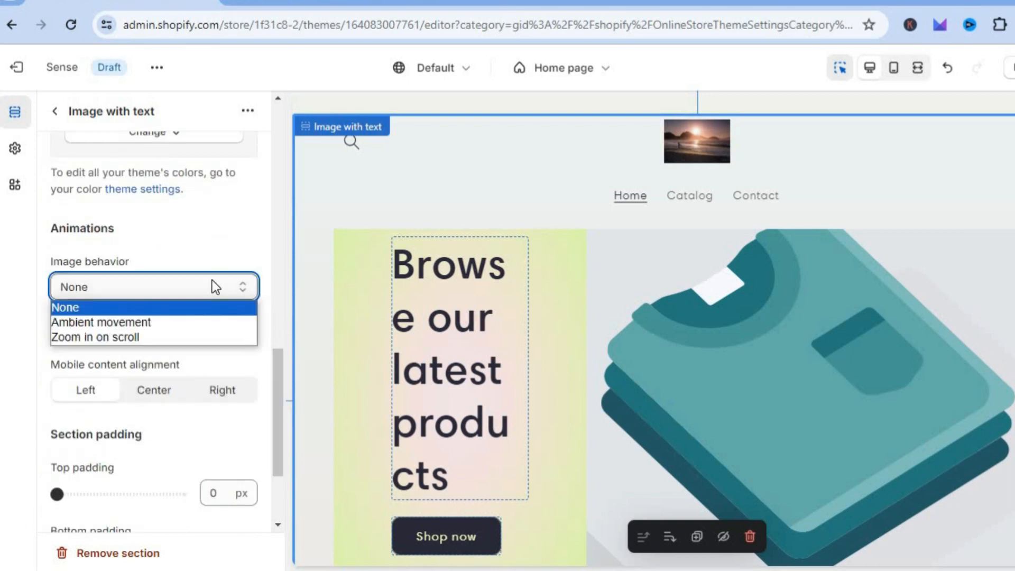
click(166, 337)
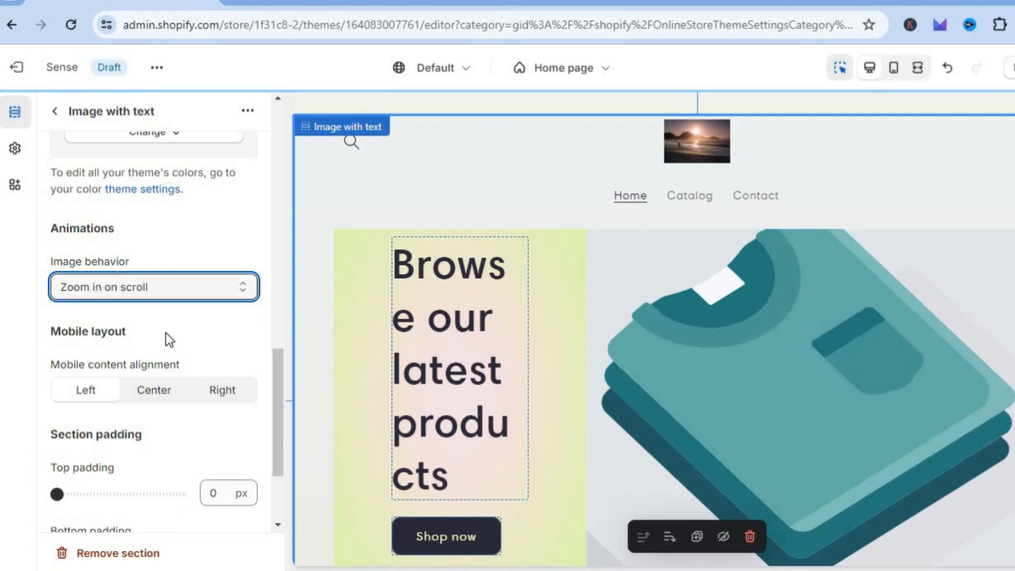
Set the section's image to the self-serve coffee shop photo from the Shop Local free images.
drag(280, 435, 273, 173)
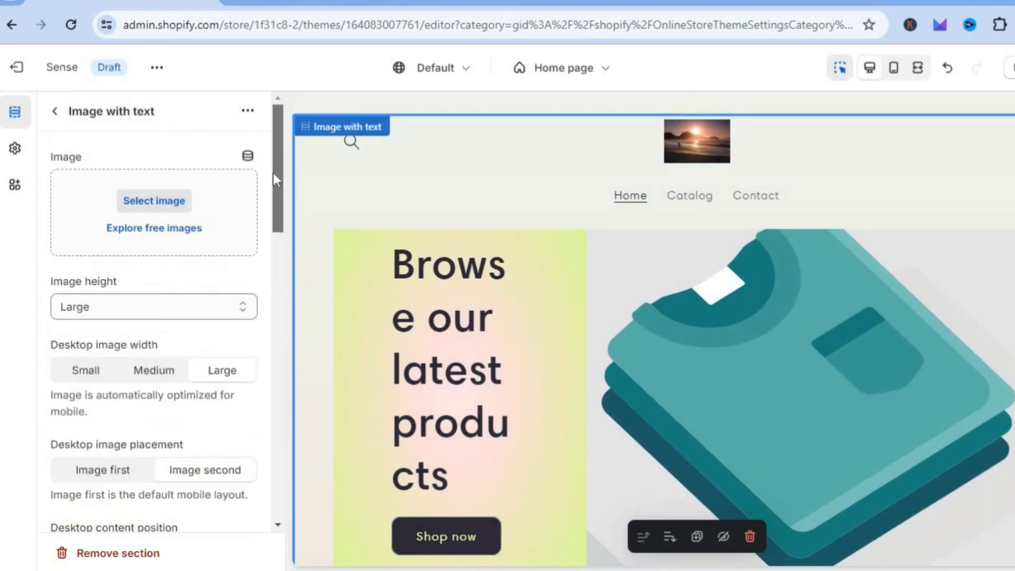
click(169, 228)
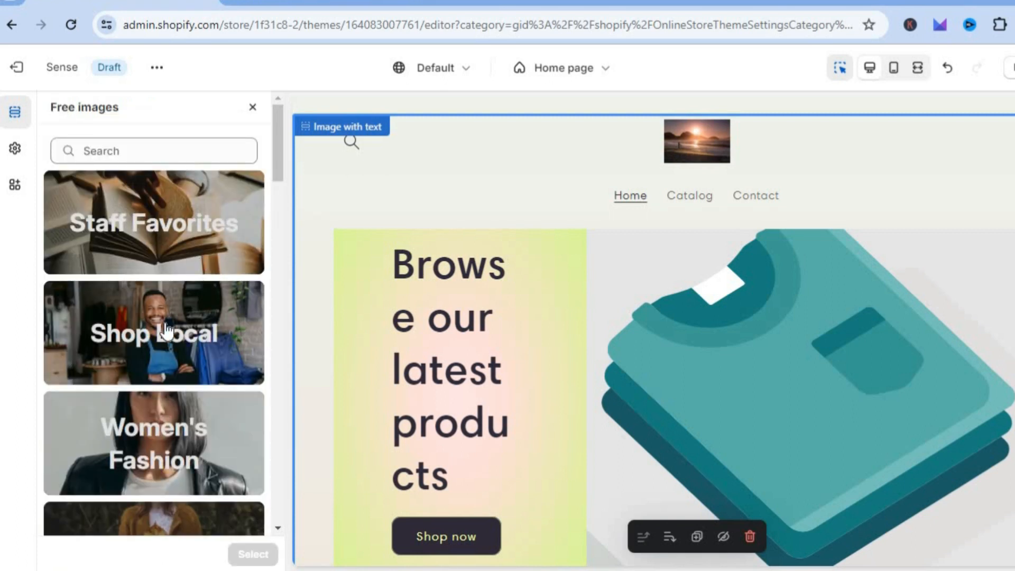
click(165, 322)
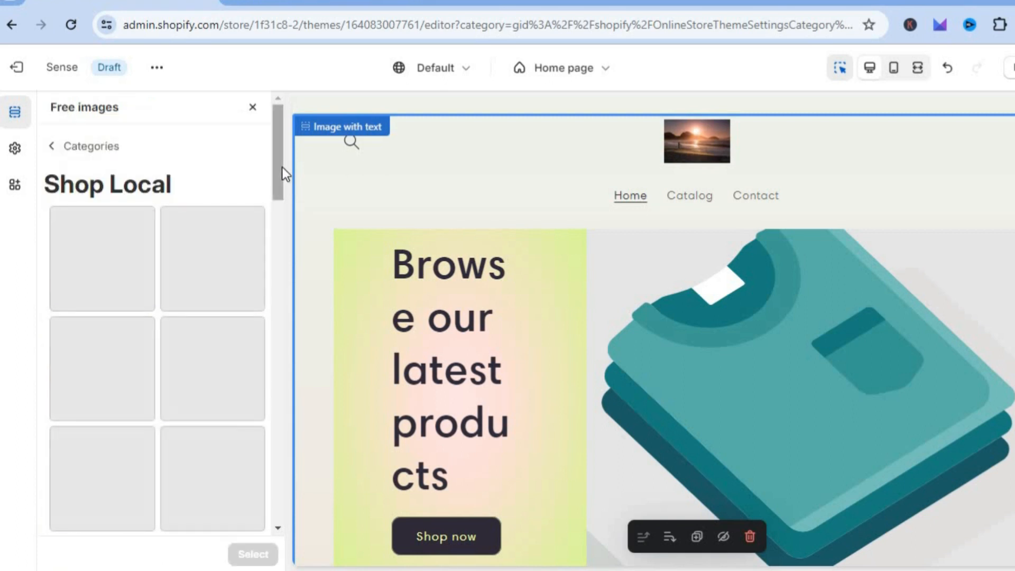
drag(281, 171, 278, 191)
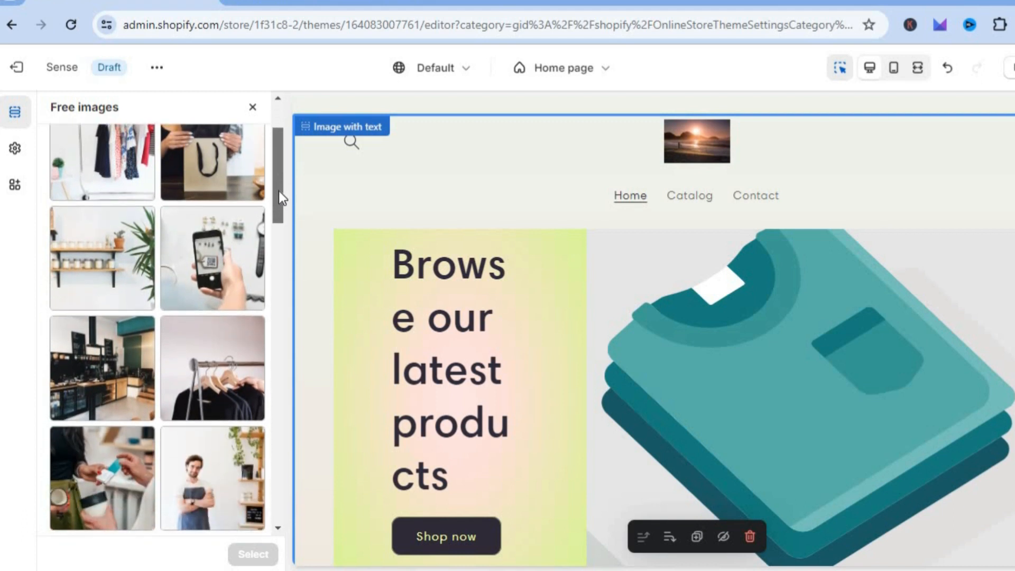
click(117, 330)
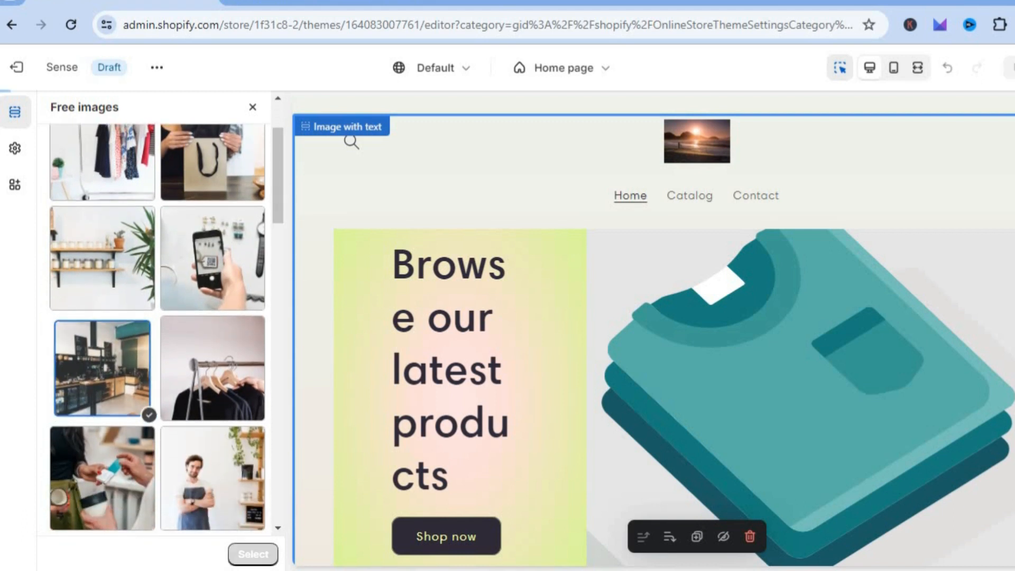
click(254, 554)
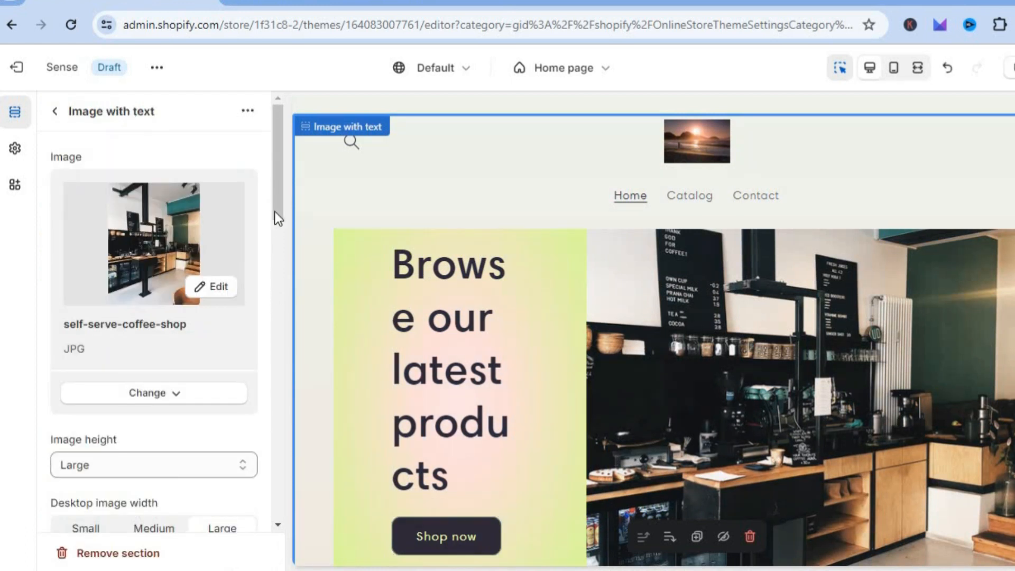
Change the Image with text section's image behavior to Ambient movement.
drag(274, 211, 271, 258)
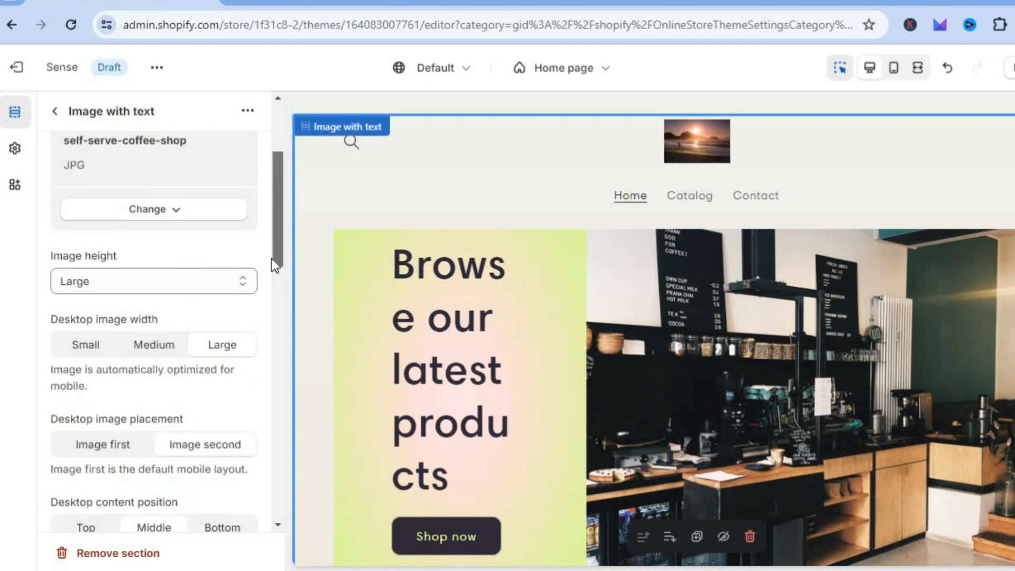
drag(275, 205, 275, 392)
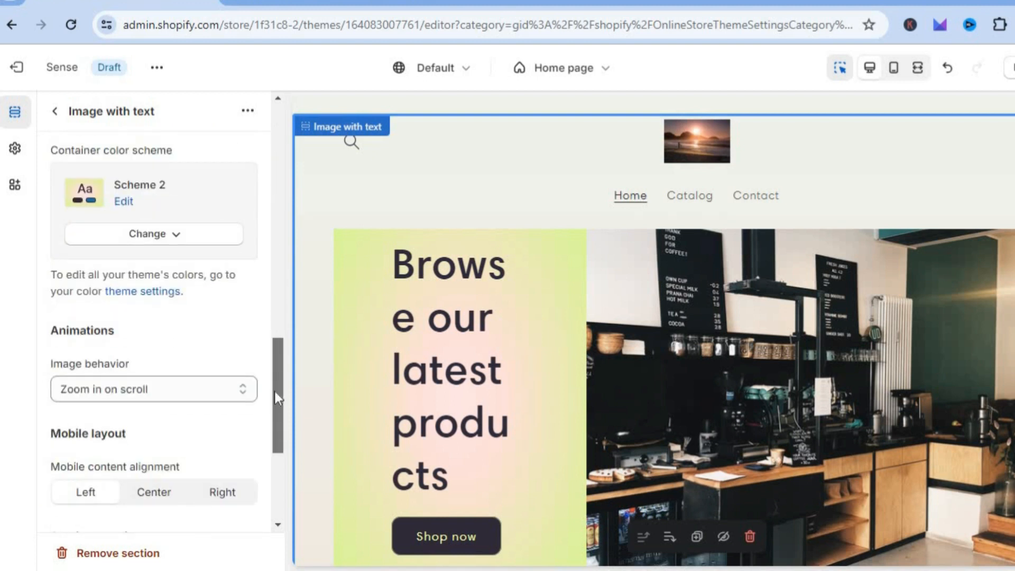
click(217, 391)
click(218, 392)
click(217, 391)
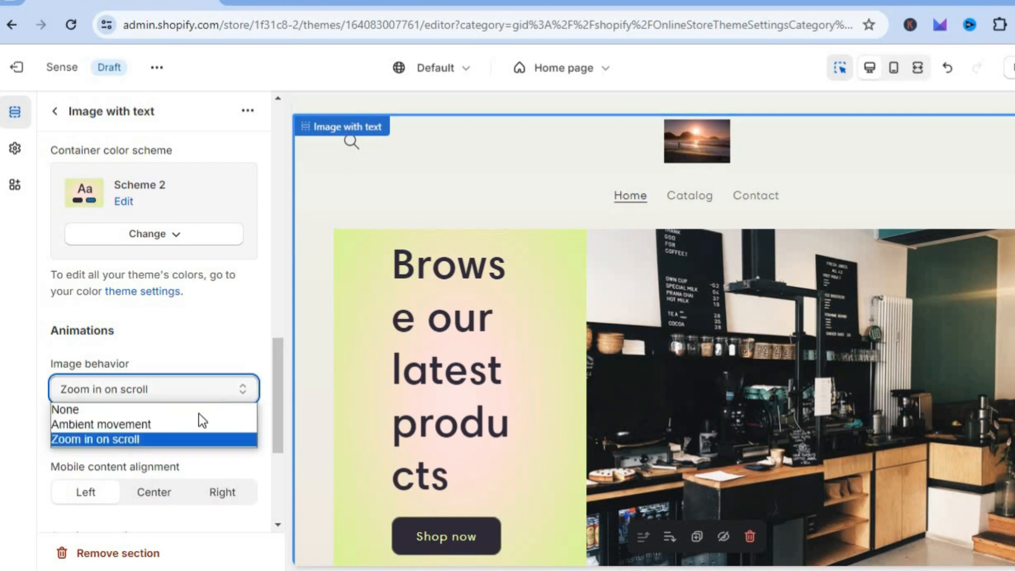
click(188, 426)
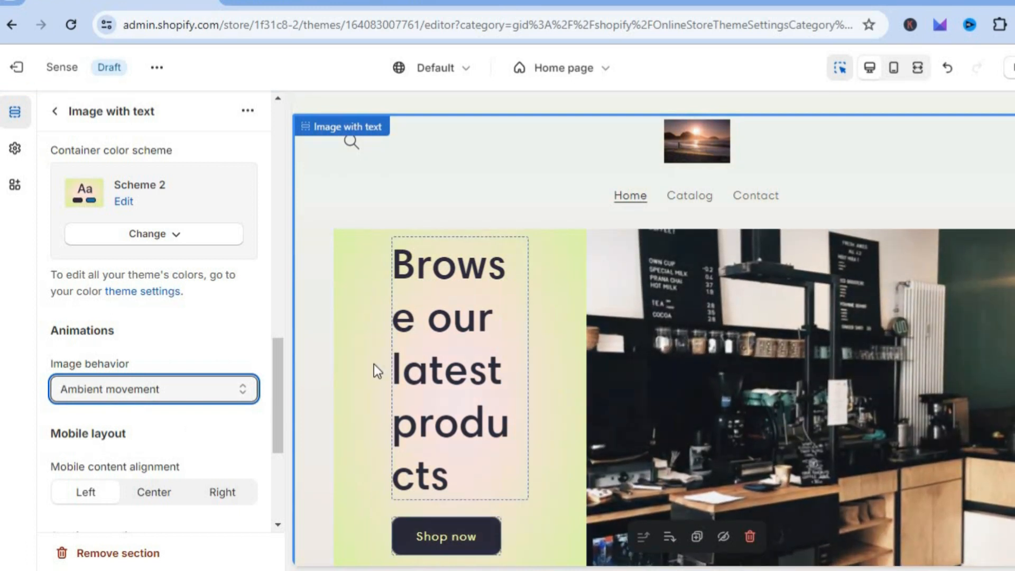
Check the Image with text section's remaining settings, and browse the sections that can be added to the template.
drag(276, 388, 268, 464)
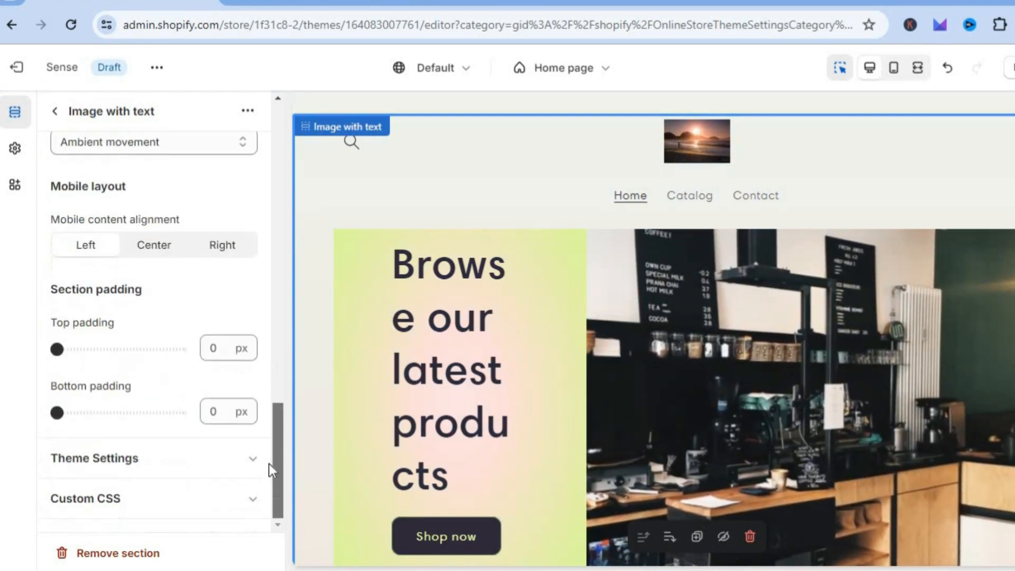
drag(275, 306, 268, 189)
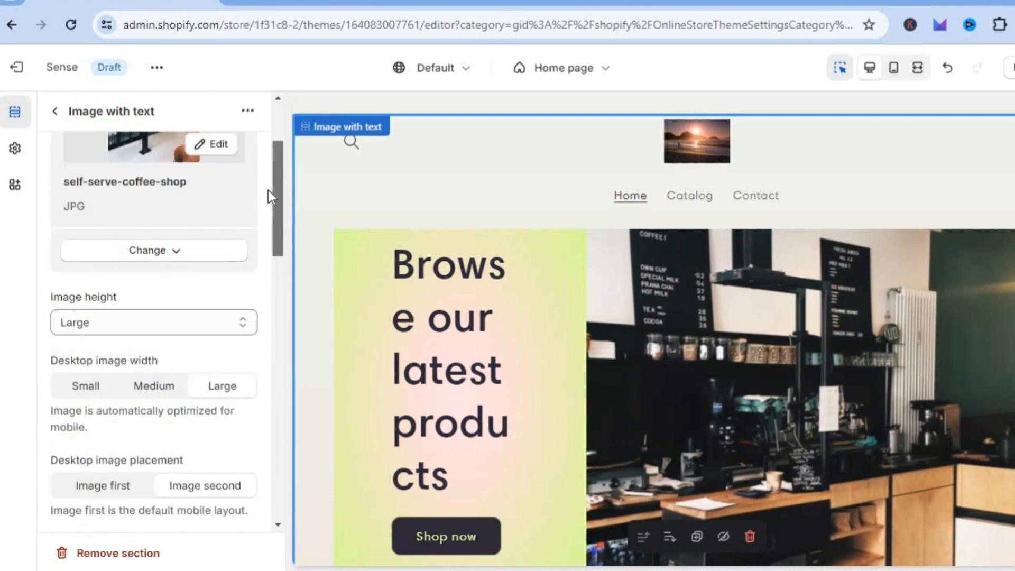
click(55, 111)
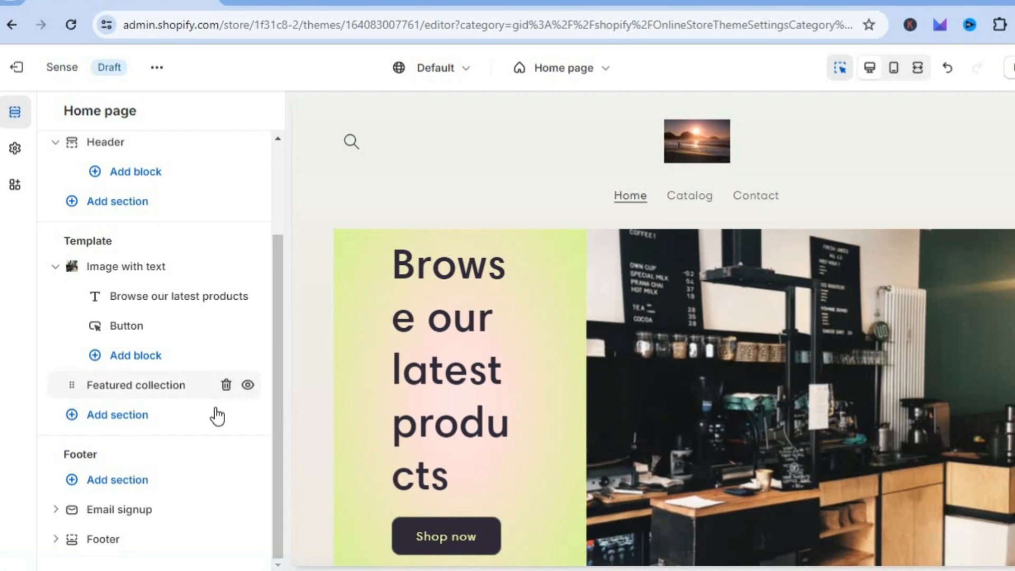
click(116, 417)
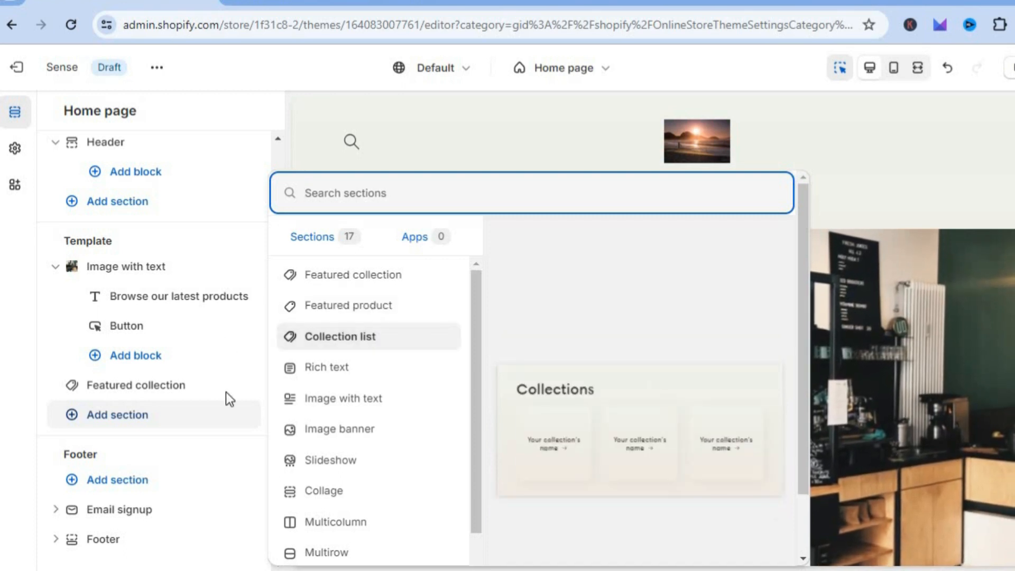
Open the footer's Email signup section and review its color scheme, full-width and padding settings.
mouse_move(141, 510)
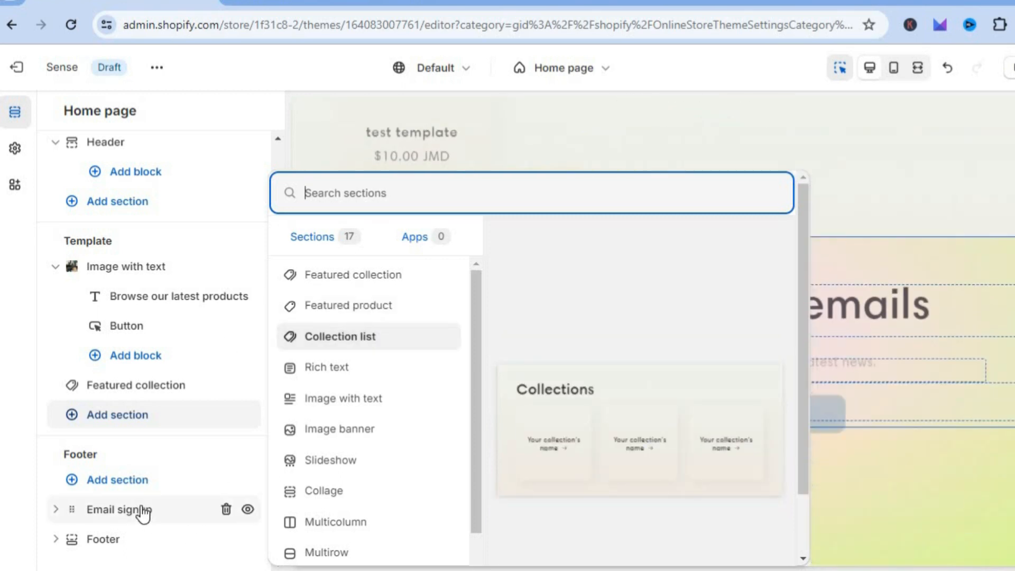
click(140, 509)
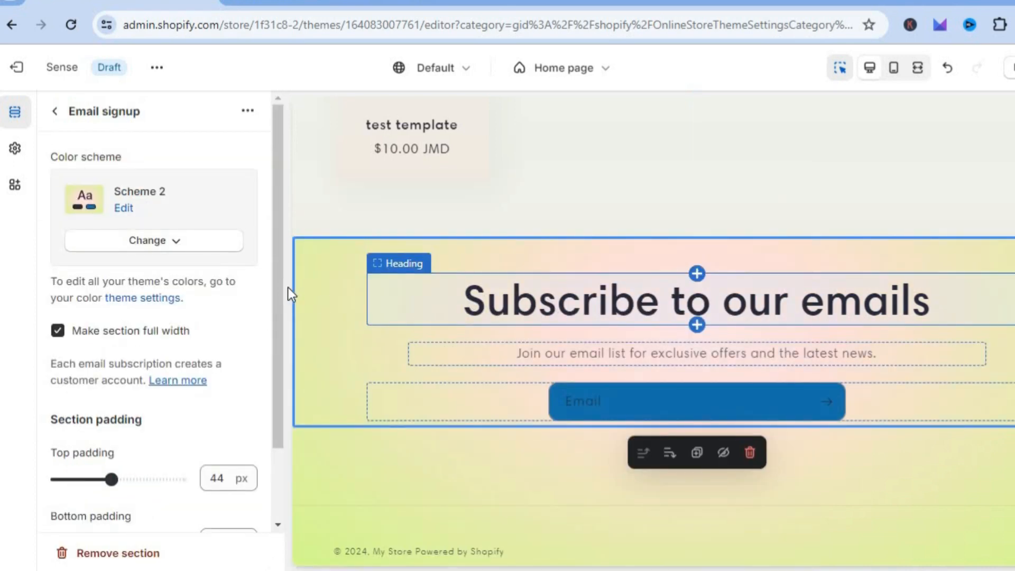
scroll(277, 285, down, 2)
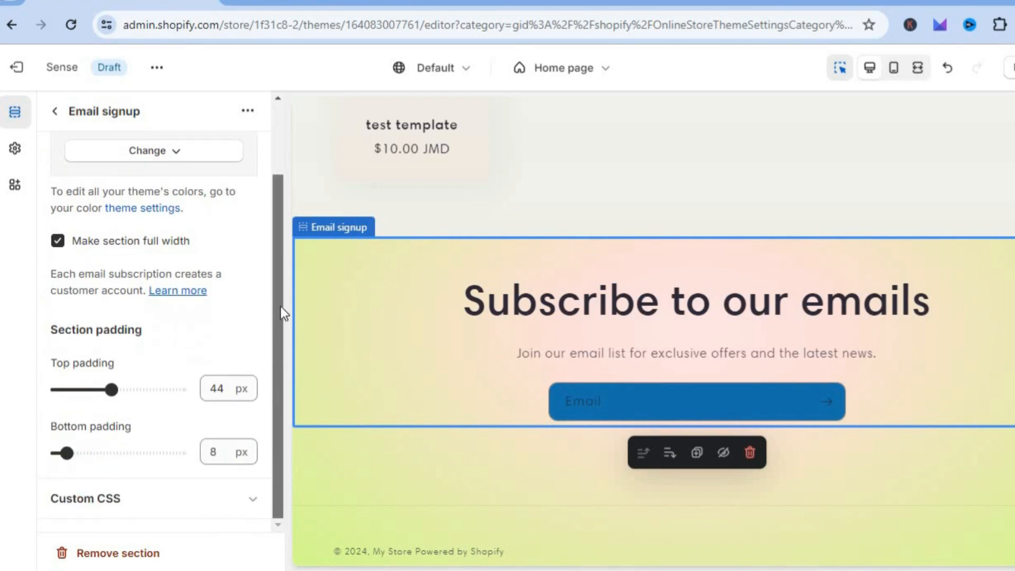
Leave the Email signup settings, hide the footer's Email signup section, and make it visible again.
scroll(280, 306, up, 2)
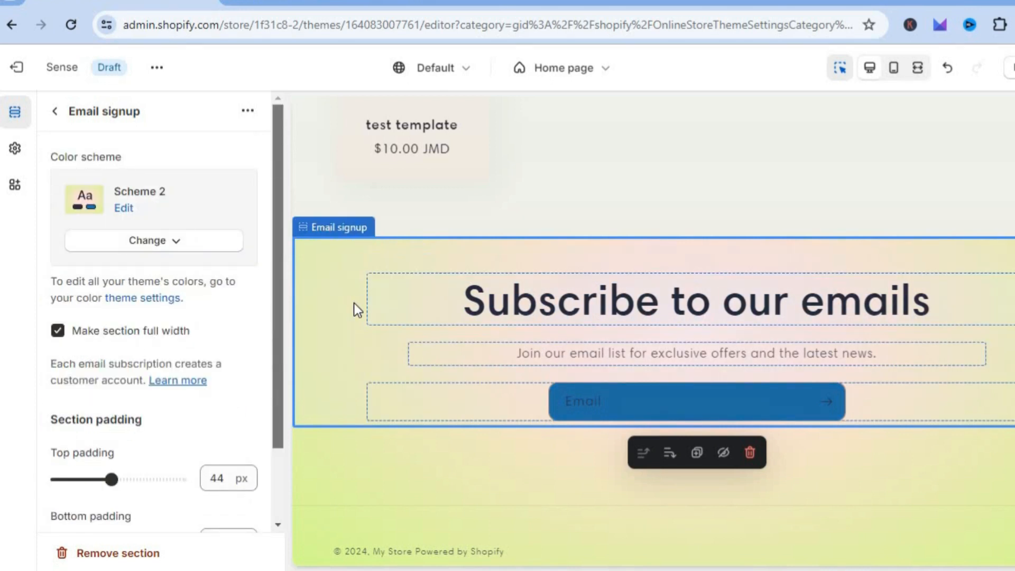
click(56, 112)
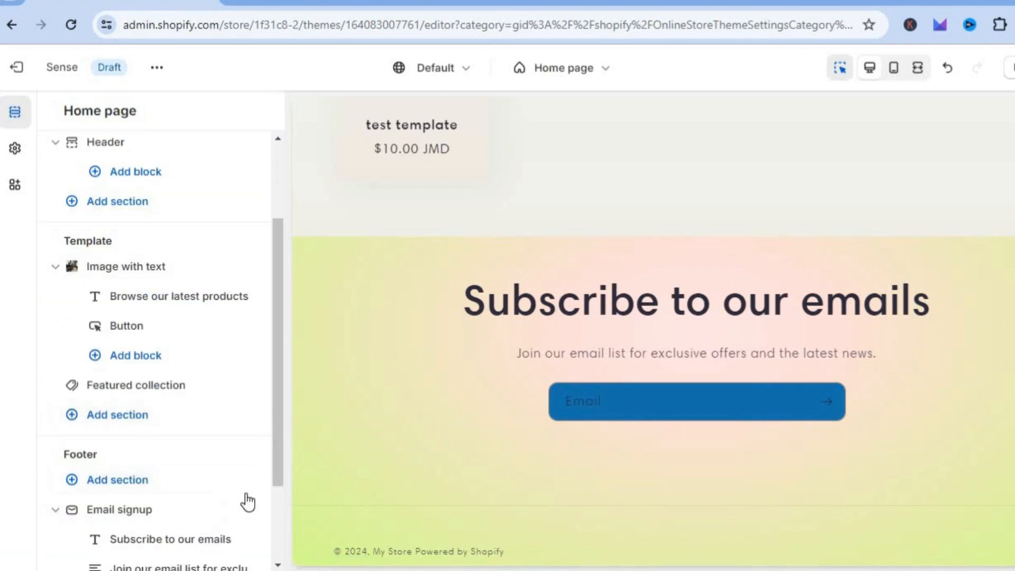
mouse_move(225, 517)
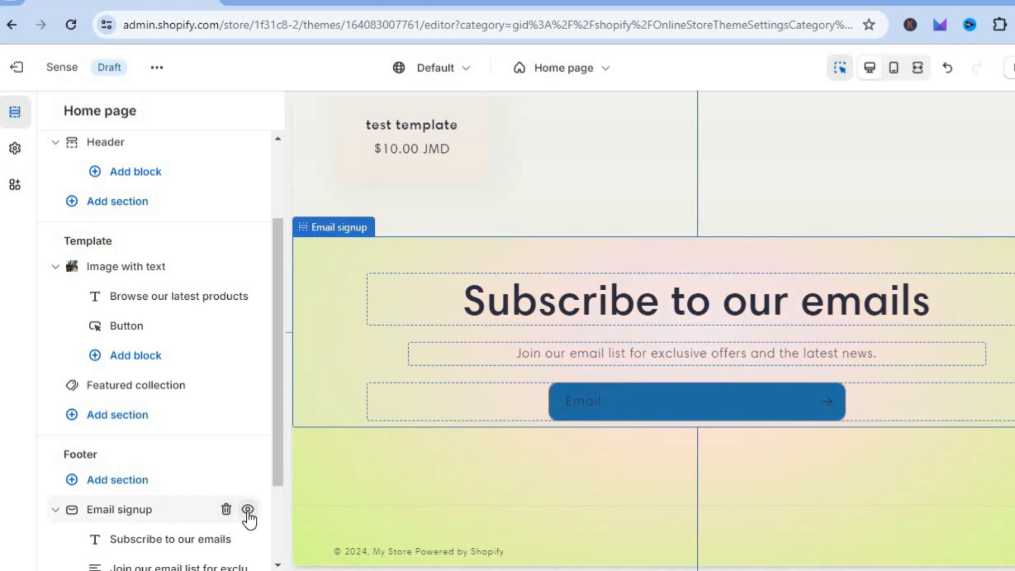
click(248, 509)
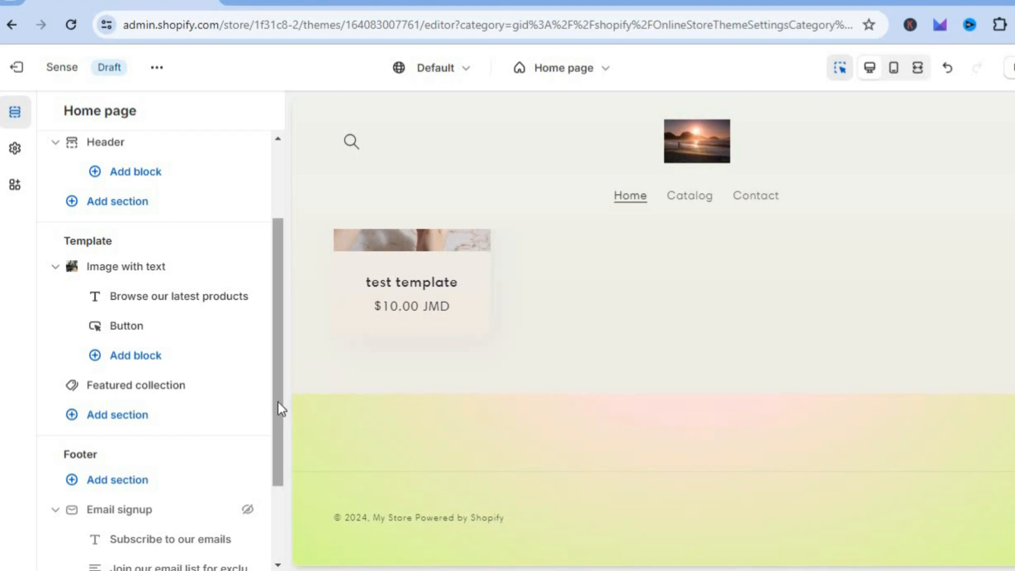
drag(276, 401, 272, 489)
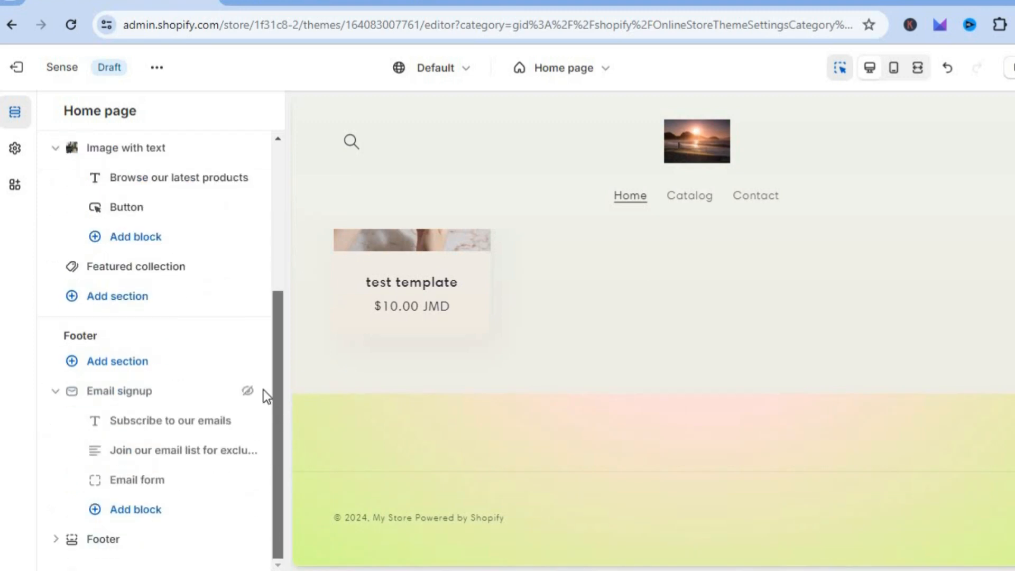
click(248, 392)
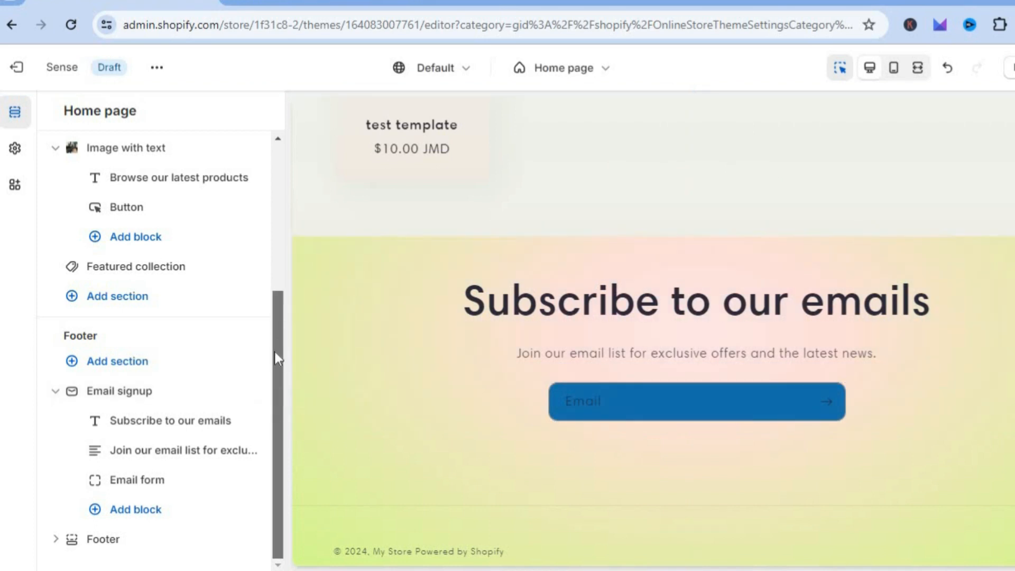
Turn on payment icons in the Footer section's settings and return to the home page's section list.
click(119, 544)
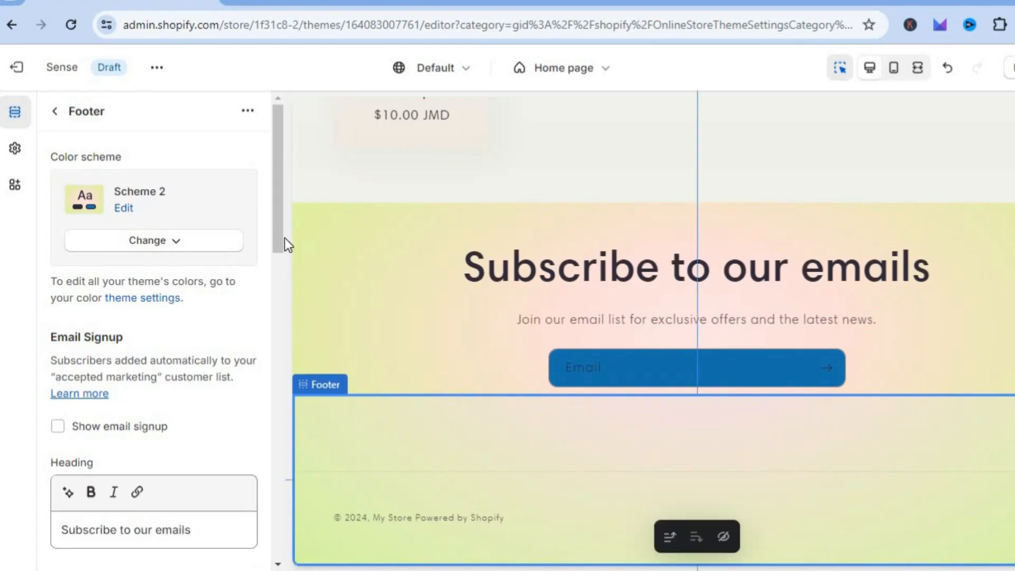
drag(271, 219, 269, 333)
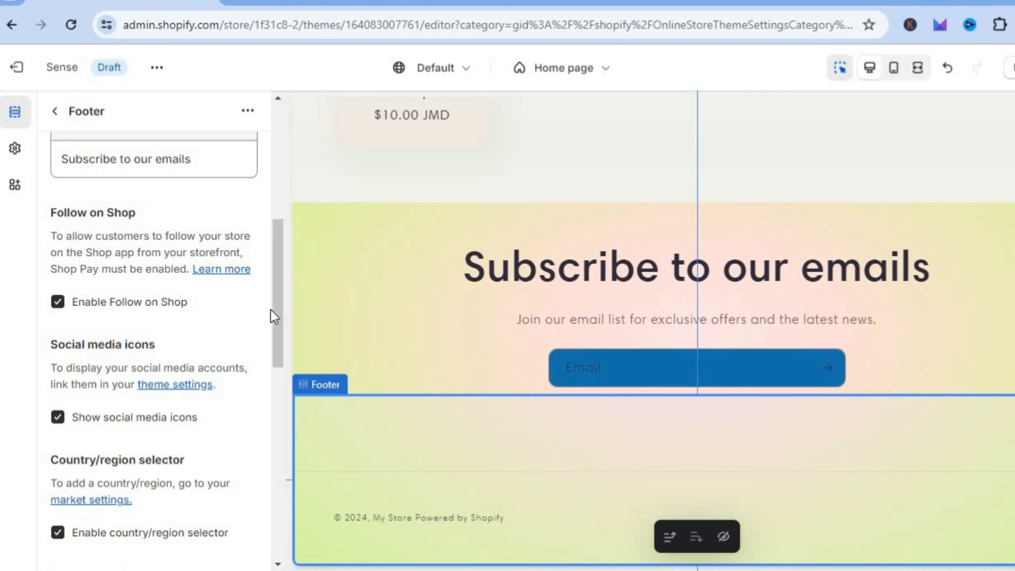
drag(272, 313, 269, 463)
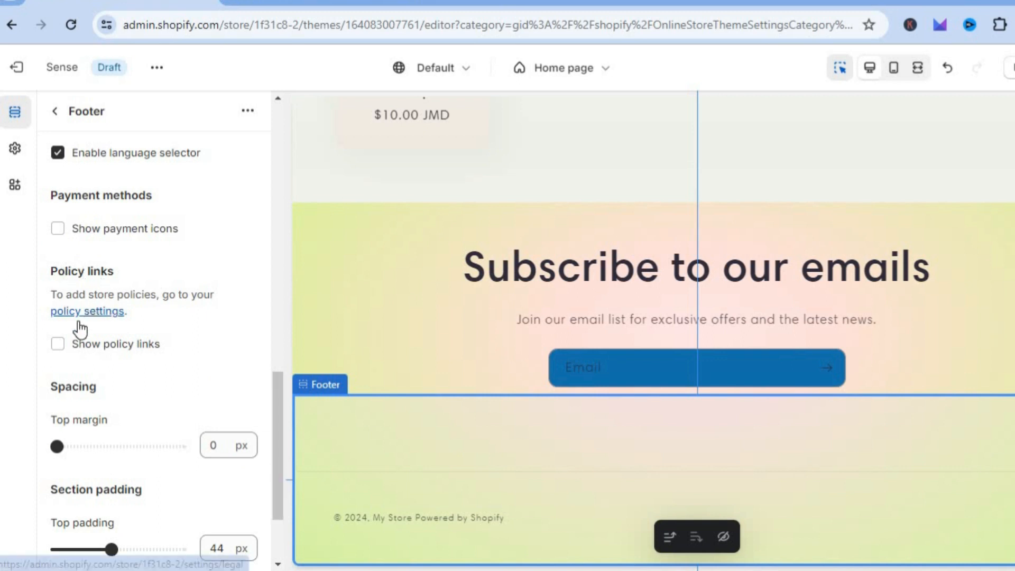
click(56, 231)
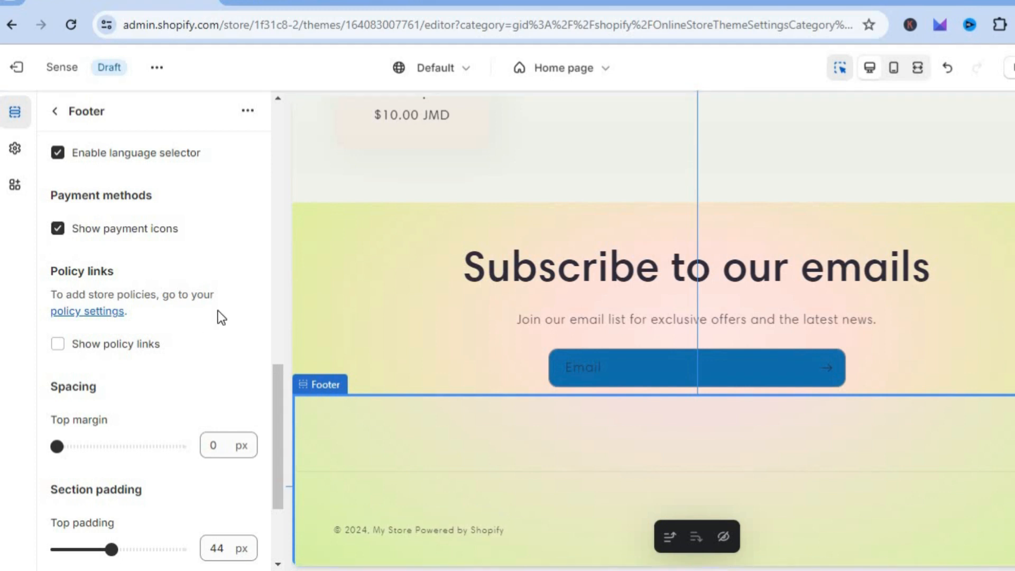
drag(275, 384, 277, 263)
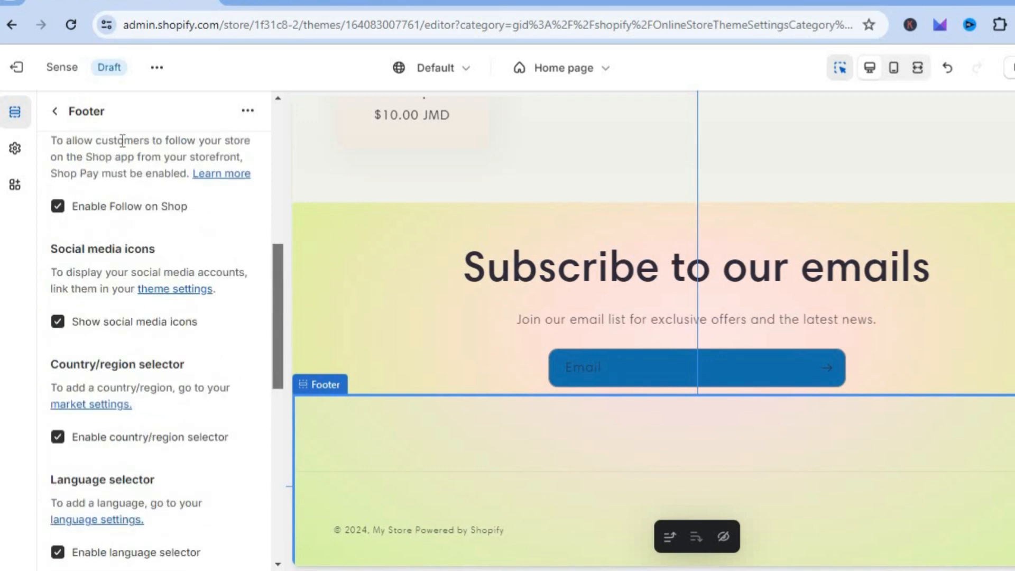
click(55, 111)
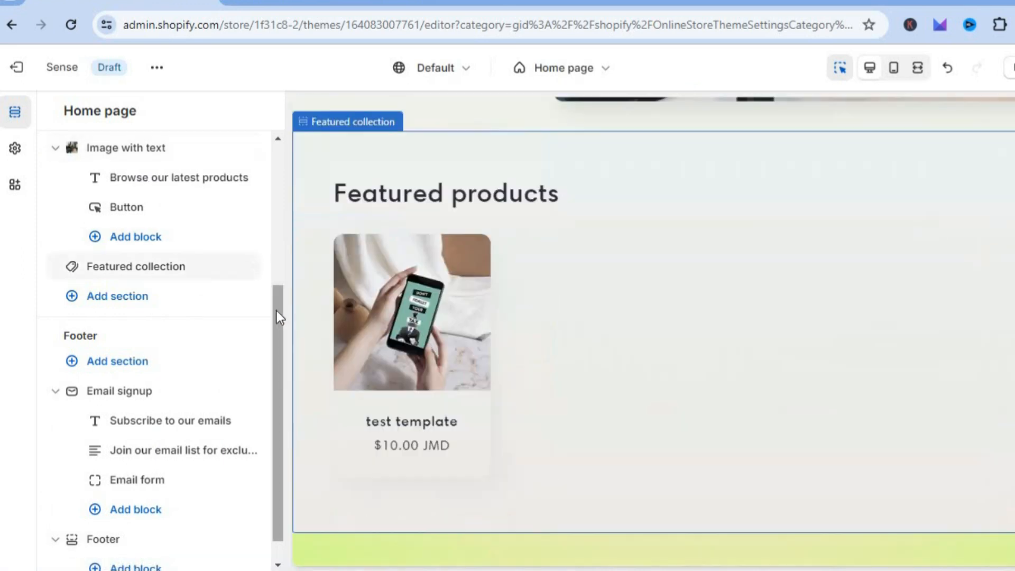
Switch the theme editor from the home page to the Default product template.
scroll(288, 159, up, 5)
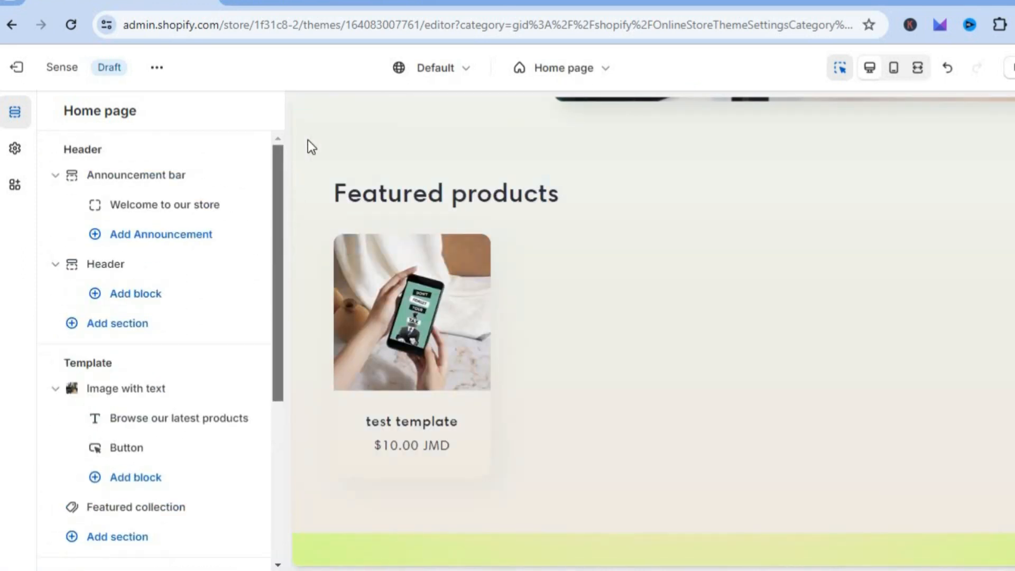
click(583, 73)
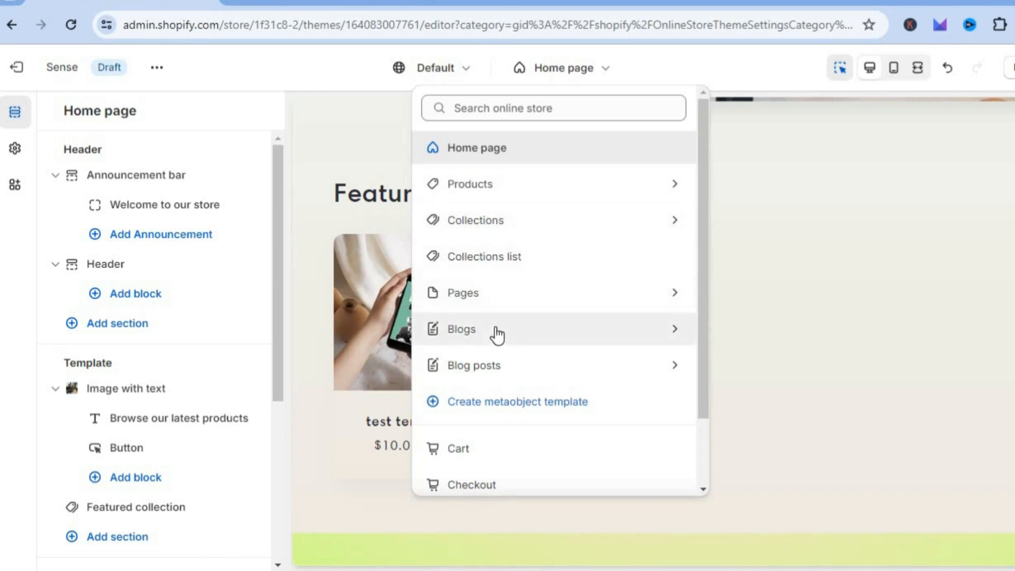
click(544, 188)
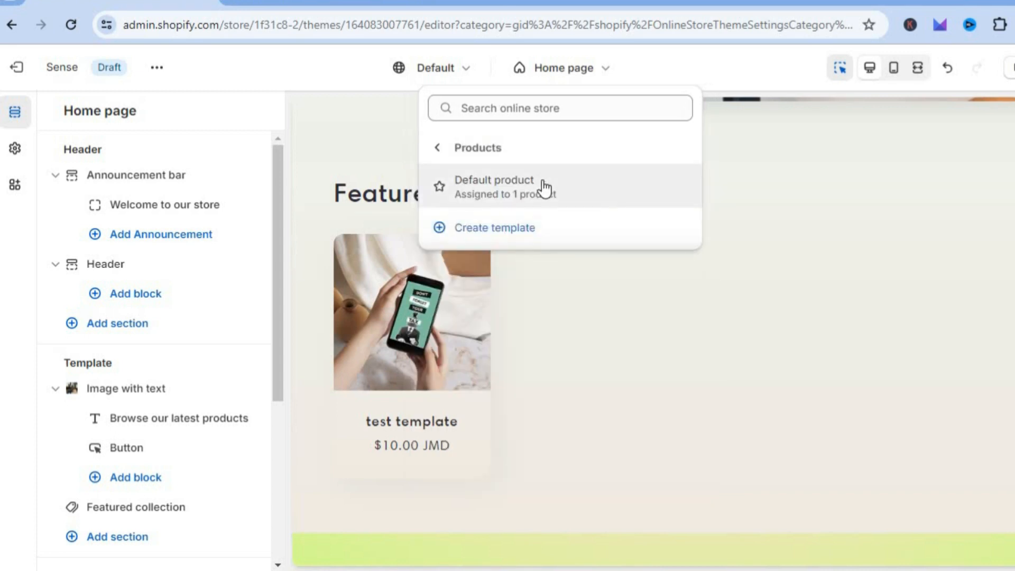
click(519, 180)
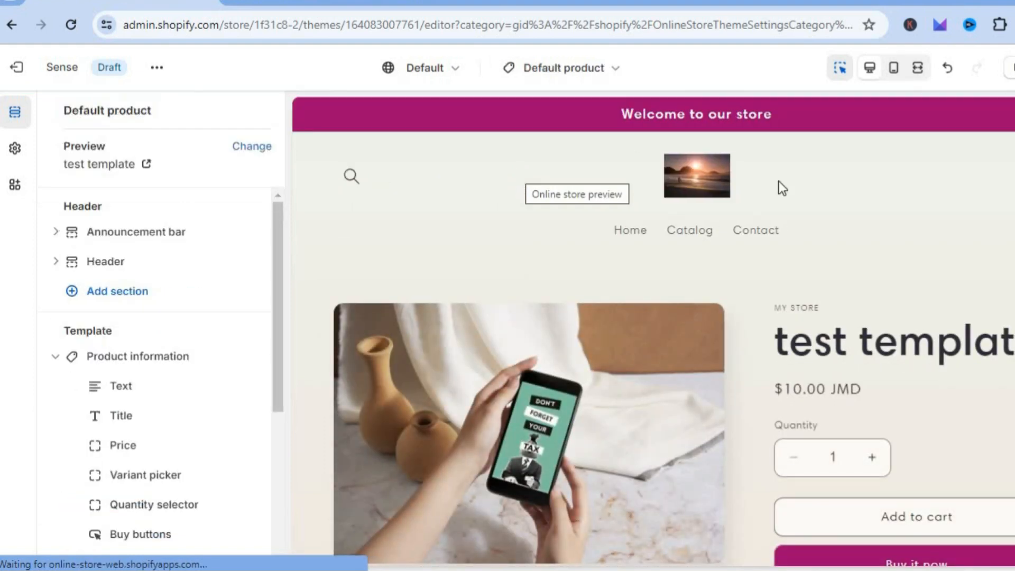
Look over the product page preview and check the Price block in the Product information section.
scroll(653, 331, down, 5)
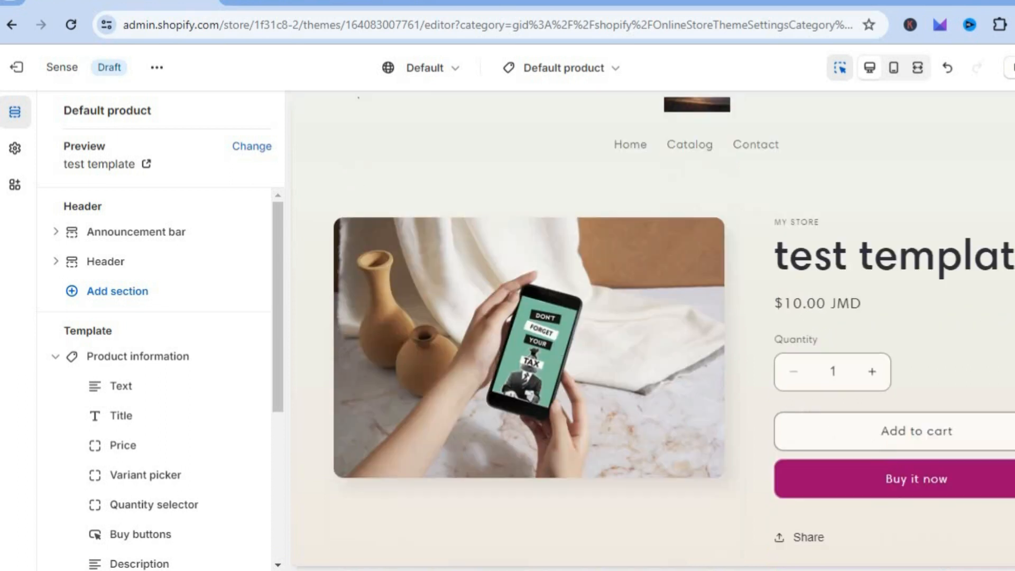
scroll(653, 331, up, 4)
scroll(653, 331, up, 1)
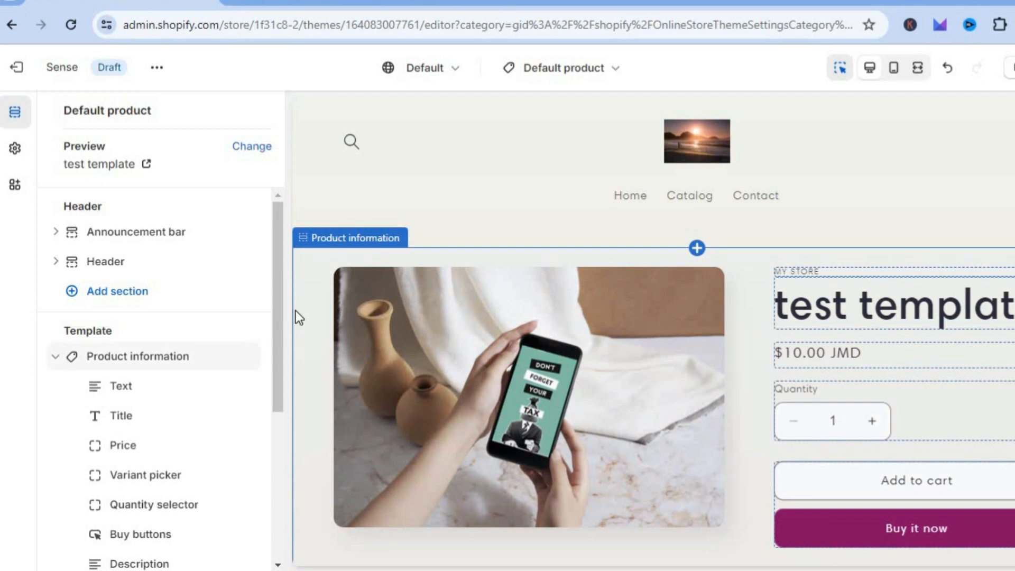
scroll(280, 316, down, 1)
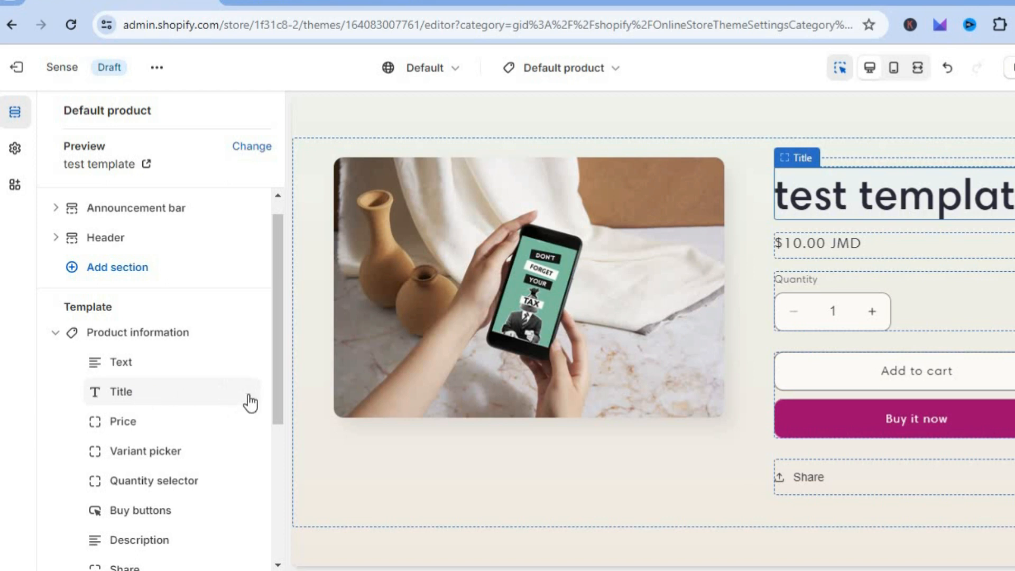
click(157, 421)
click(56, 112)
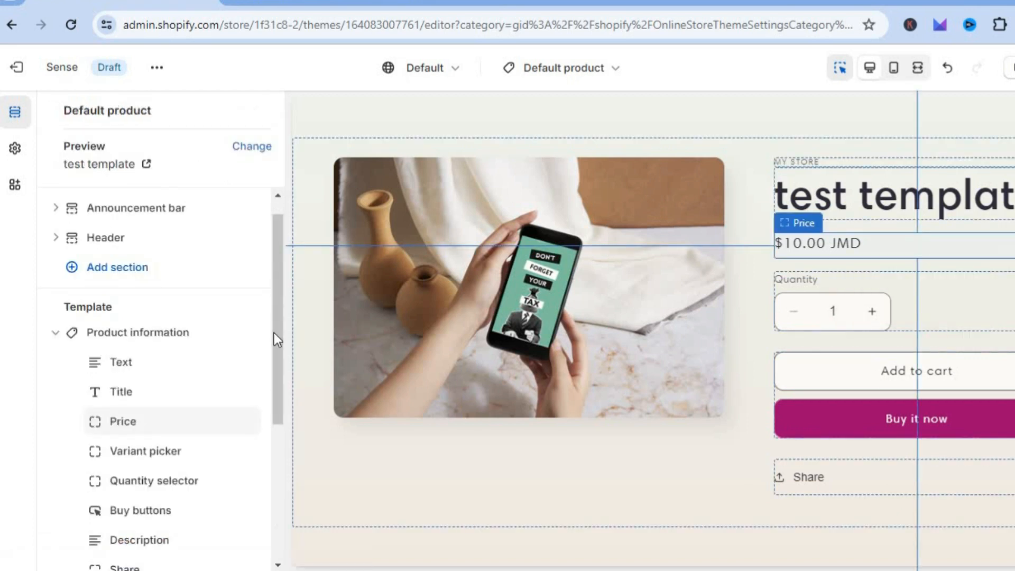
Browse the blocks available for Product information and the sections that can be added to the product template.
scroll(267, 410, down, 5)
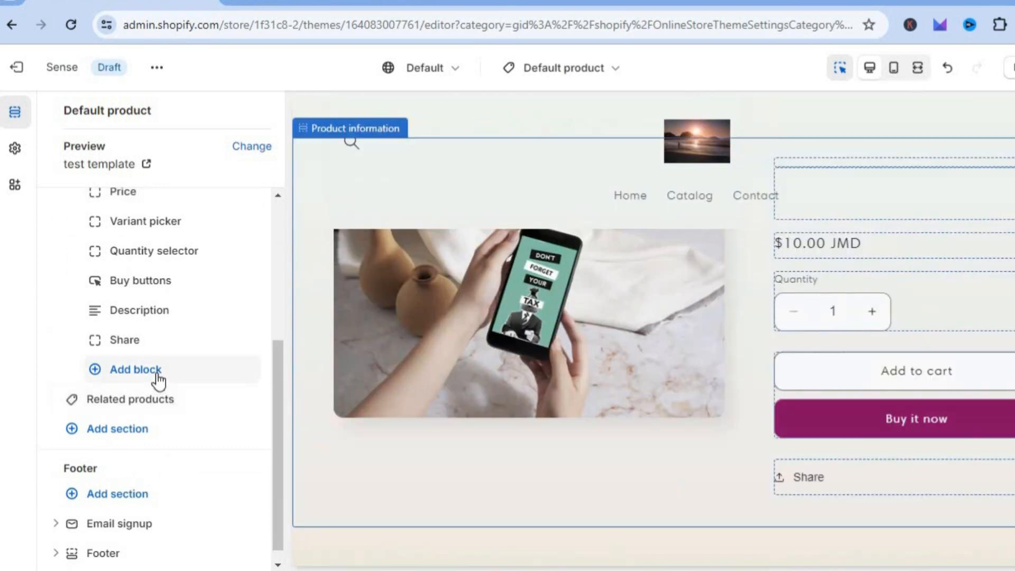
click(158, 380)
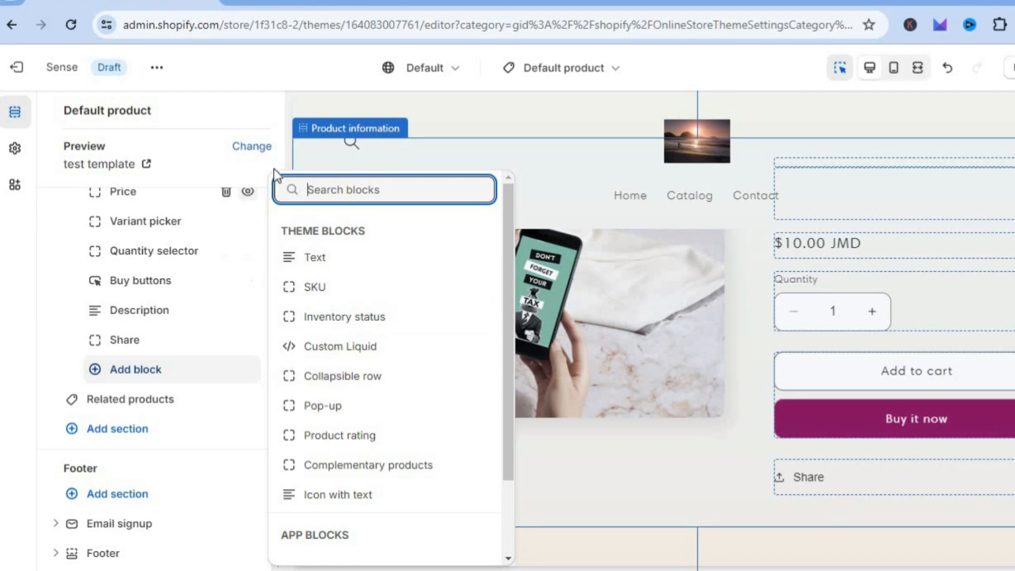
click(275, 113)
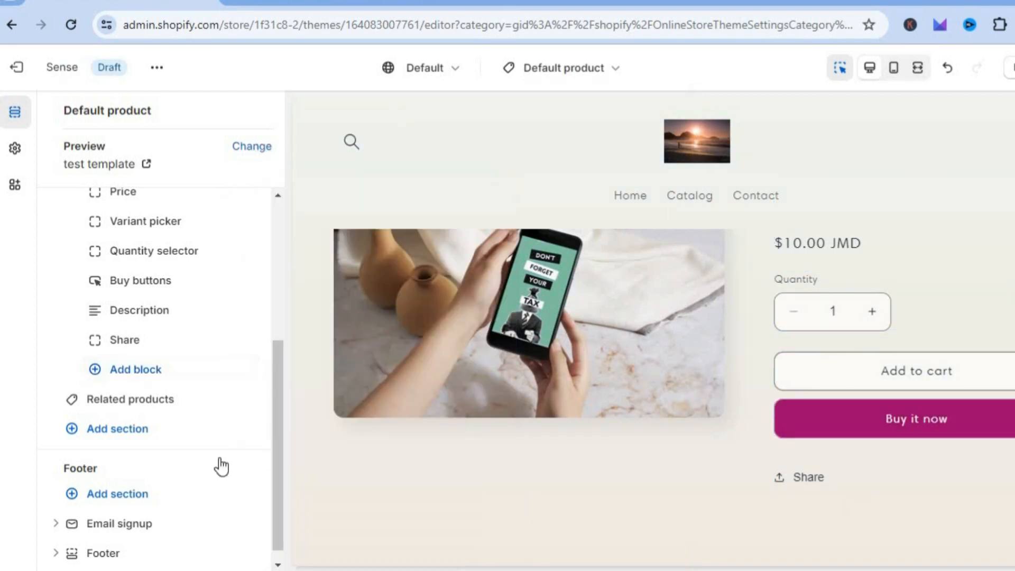
click(140, 439)
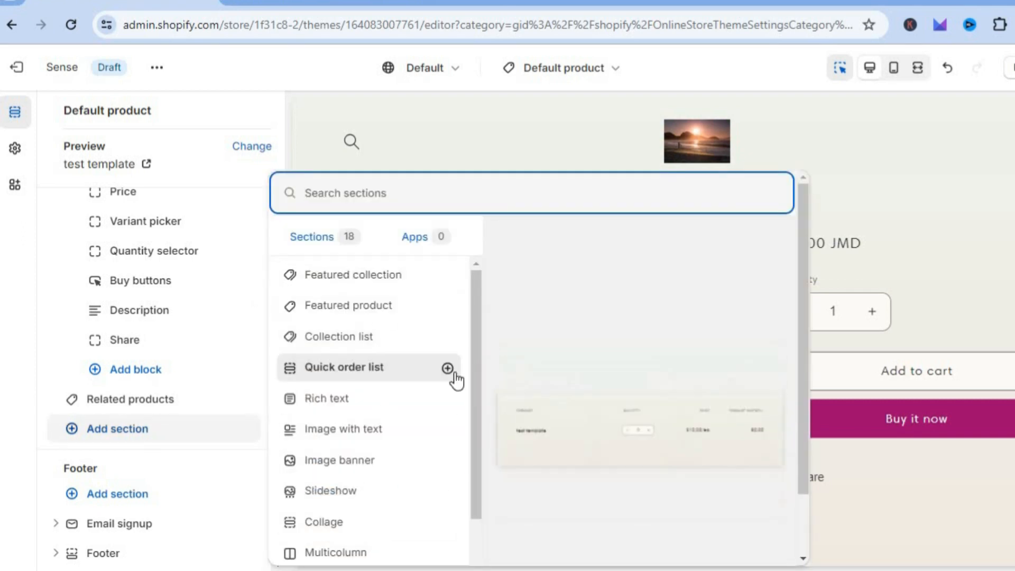
drag(480, 371, 474, 491)
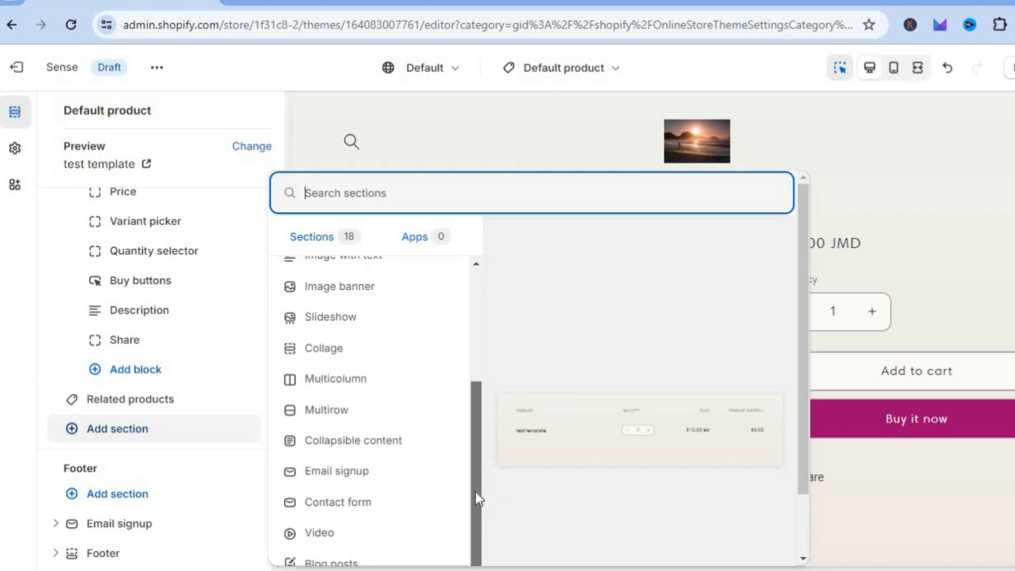
click(274, 103)
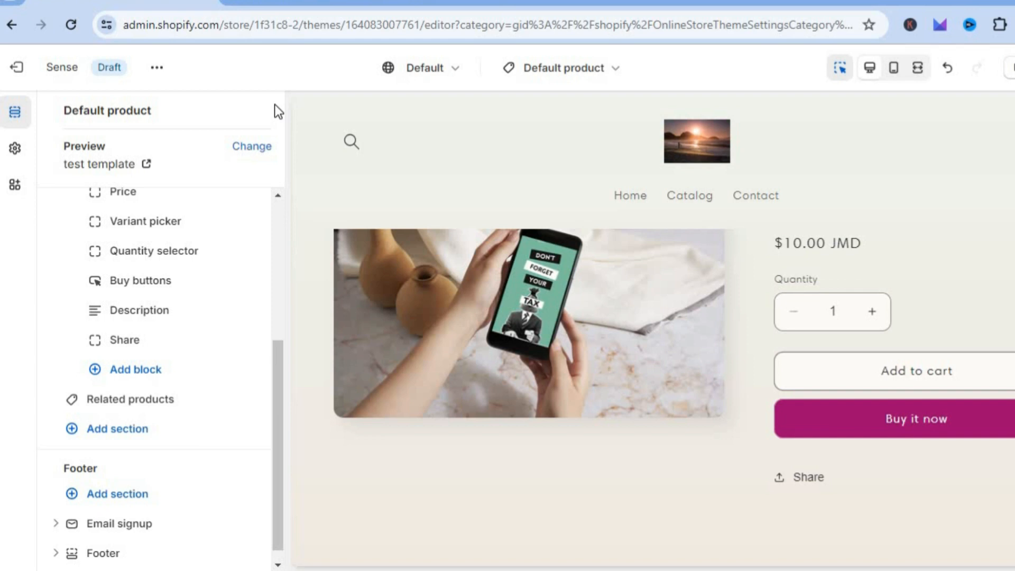
Open the theme settings and review the Logo, Colors and Buttons options.
click(15, 149)
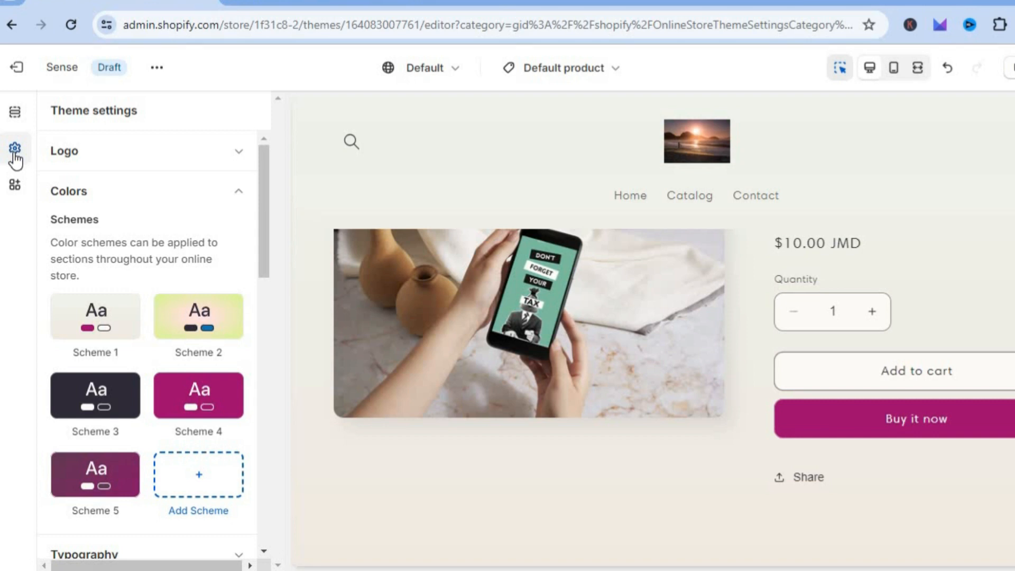
click(160, 163)
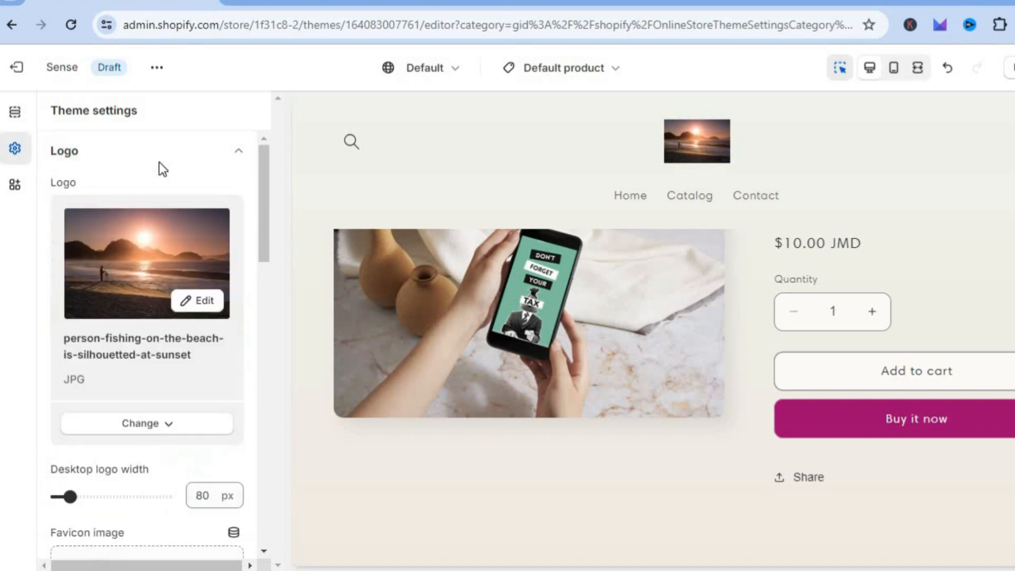
click(211, 159)
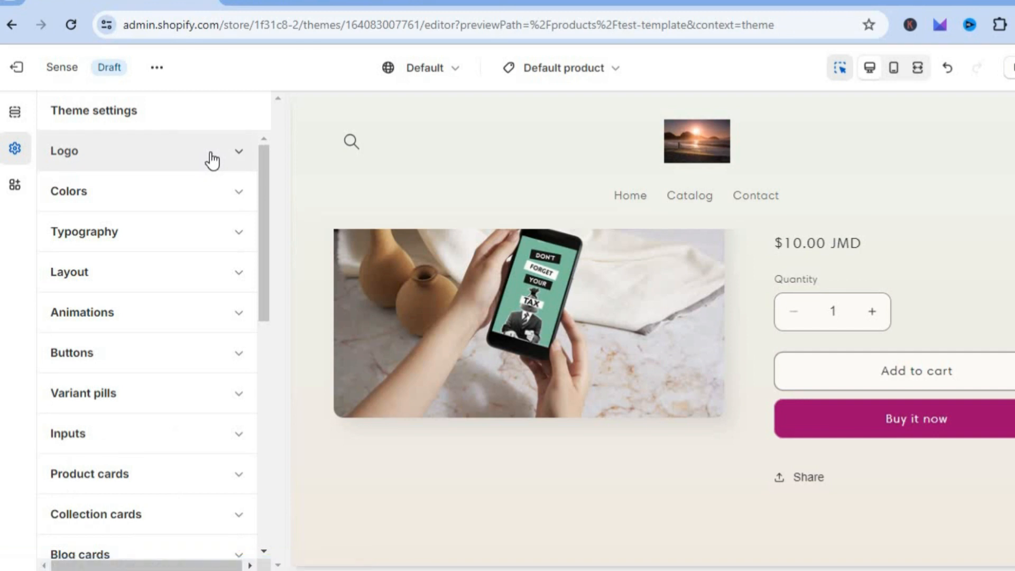
click(240, 202)
click(241, 202)
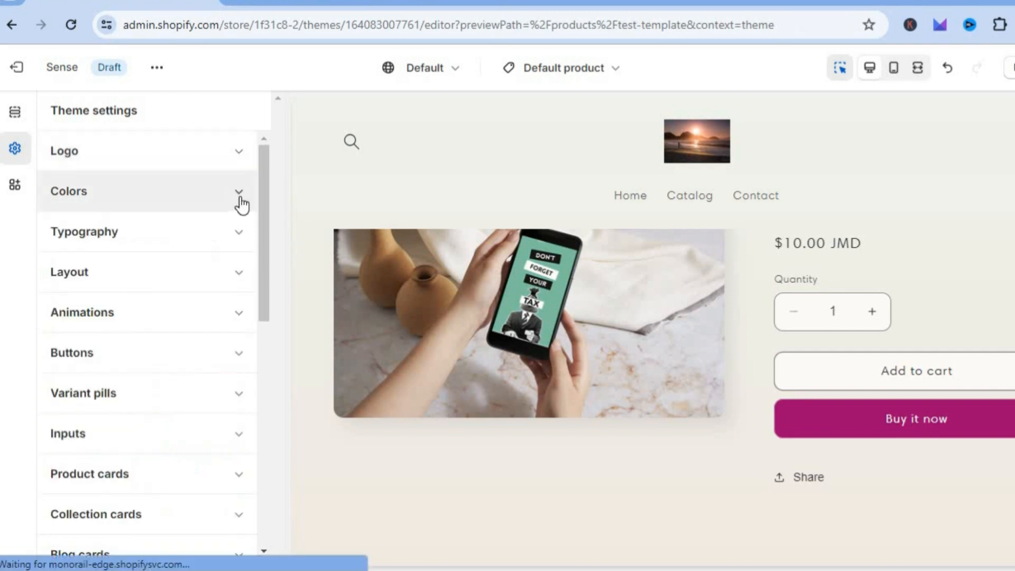
drag(264, 213, 264, 249)
click(218, 287)
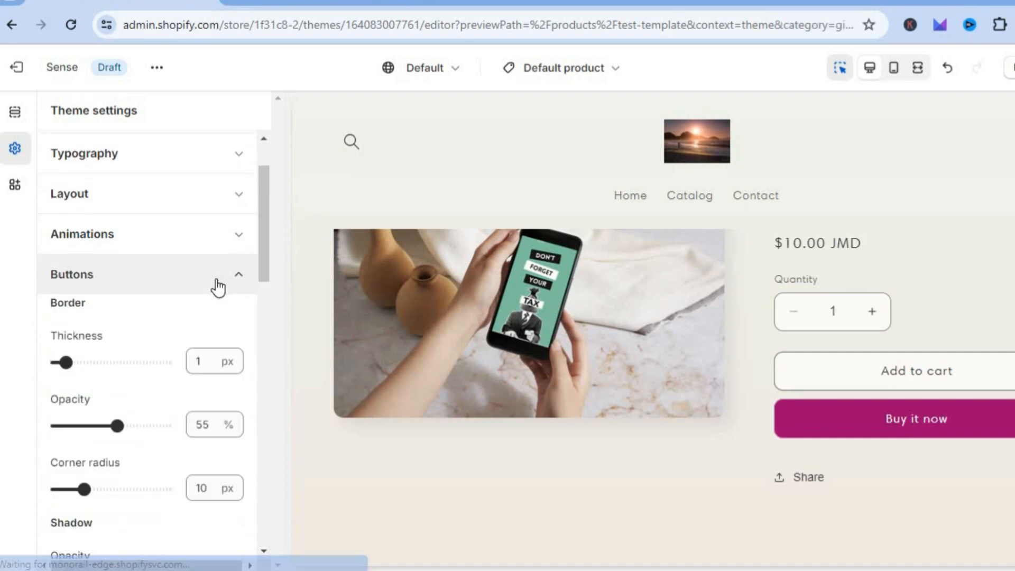
click(221, 287)
Check the Currency format and Social media options in the theme settings.
drag(261, 268, 258, 480)
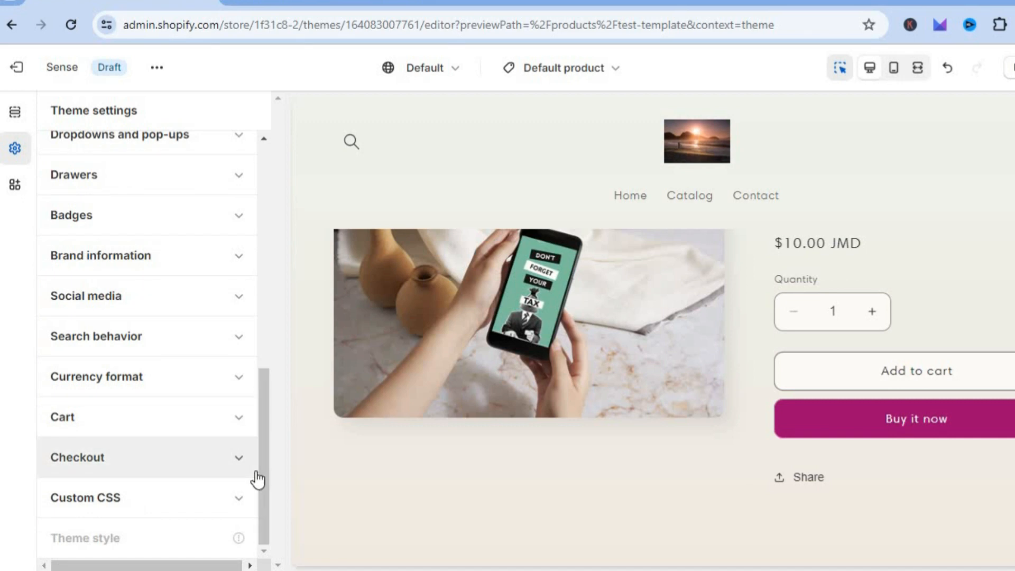
click(233, 389)
click(233, 385)
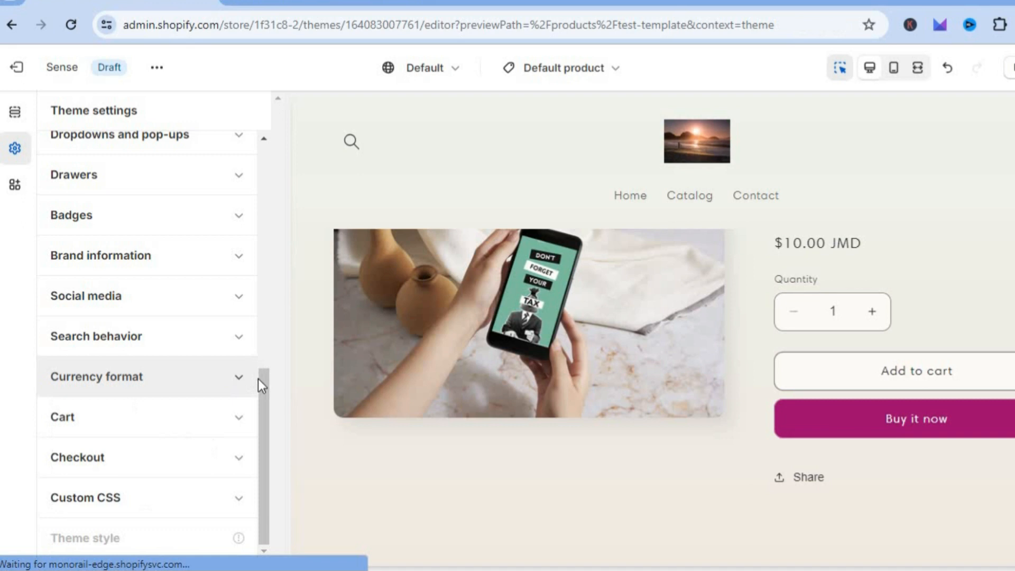
click(233, 309)
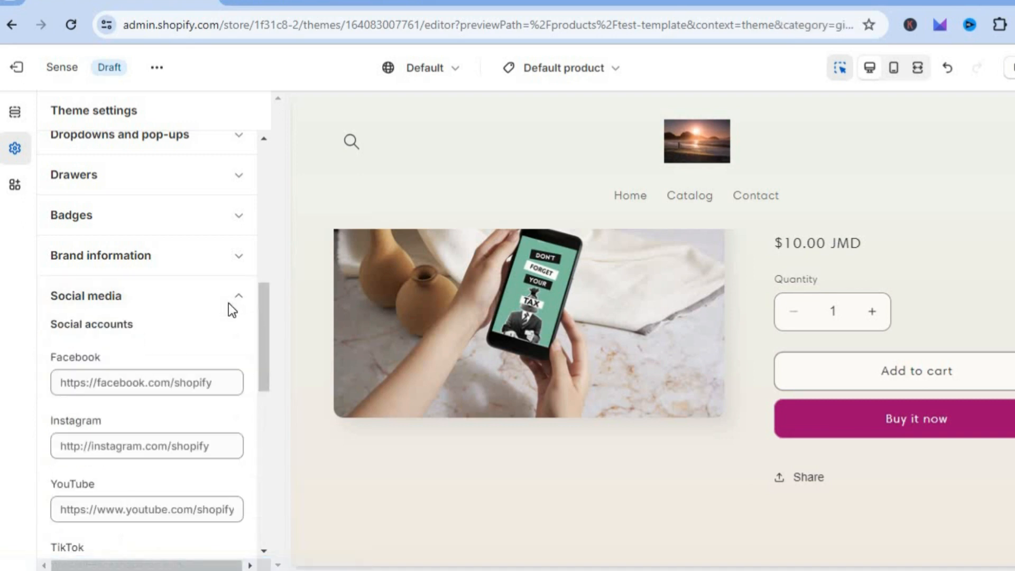
click(239, 304)
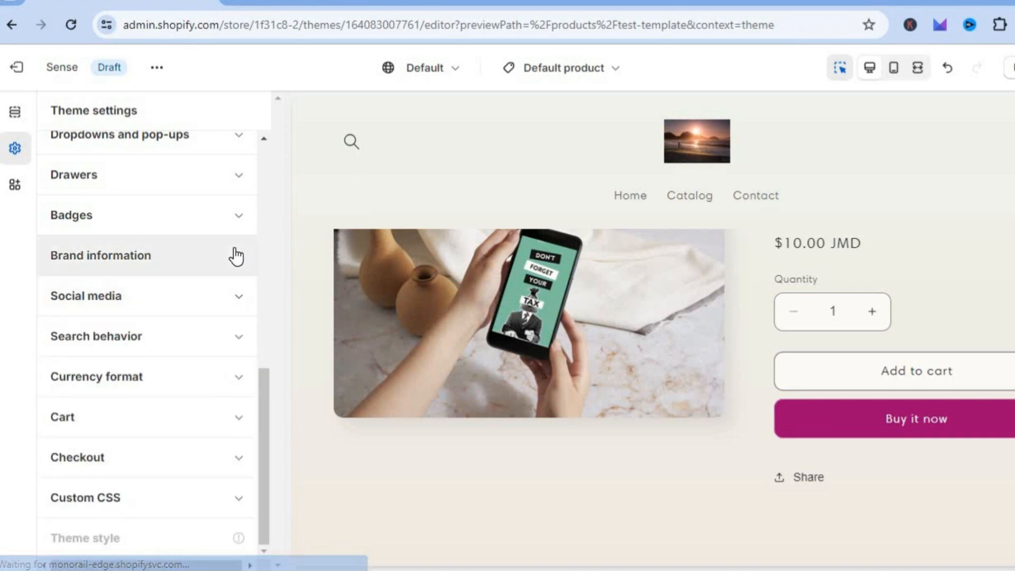
Review the Badges options and the Checkout banner and logo options in the theme settings.
click(228, 218)
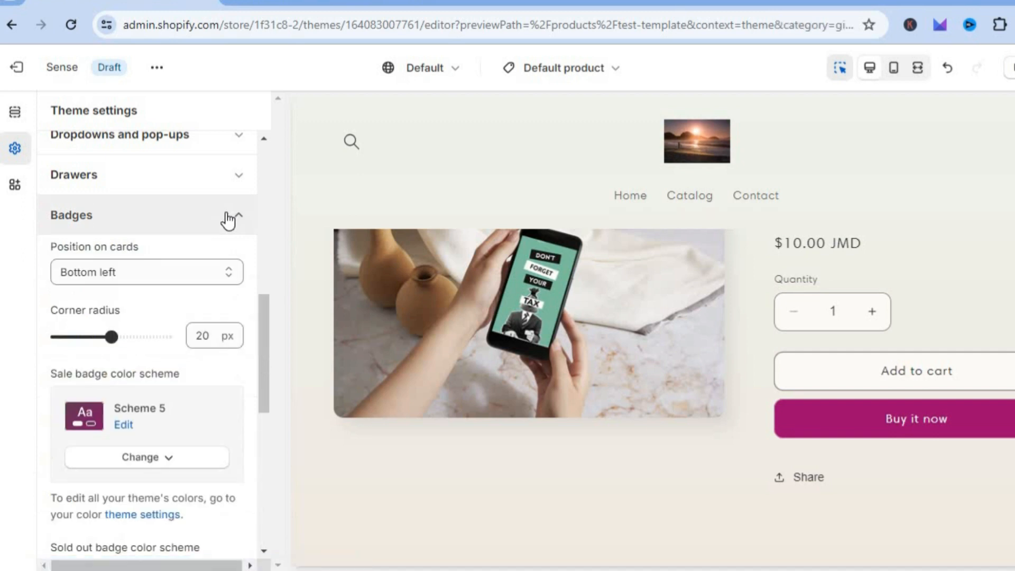
click(229, 220)
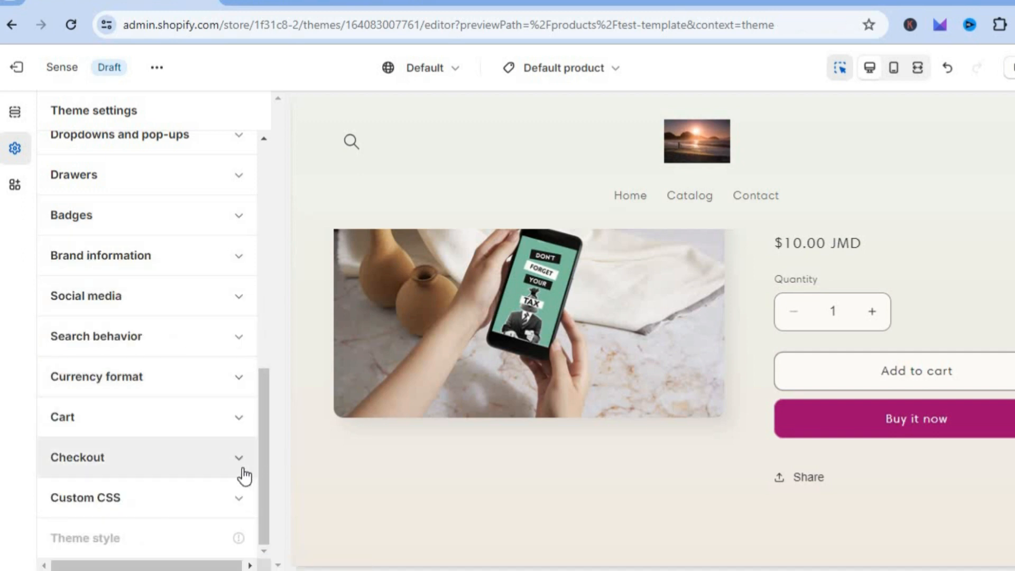
click(217, 468)
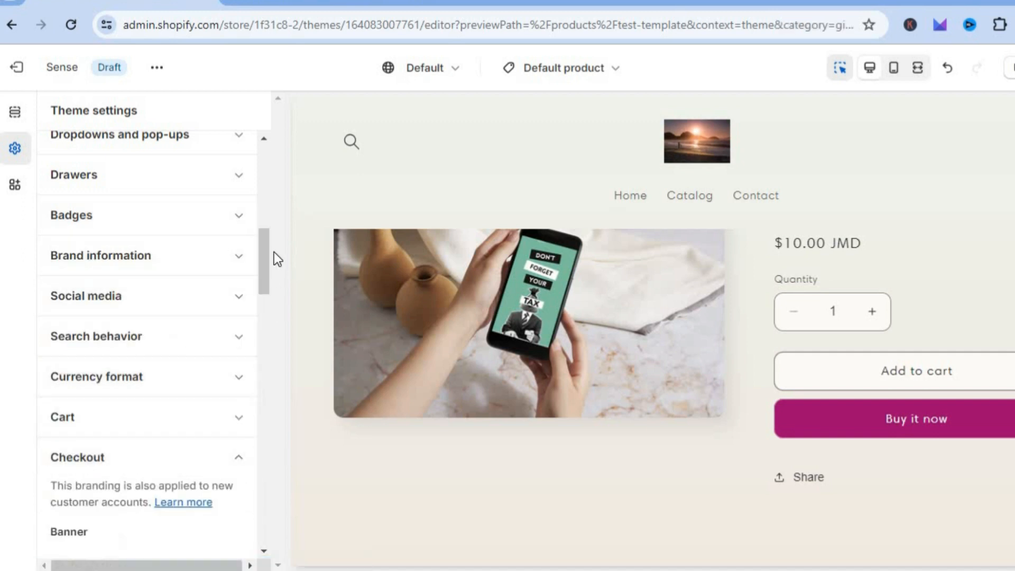
drag(265, 251, 263, 303)
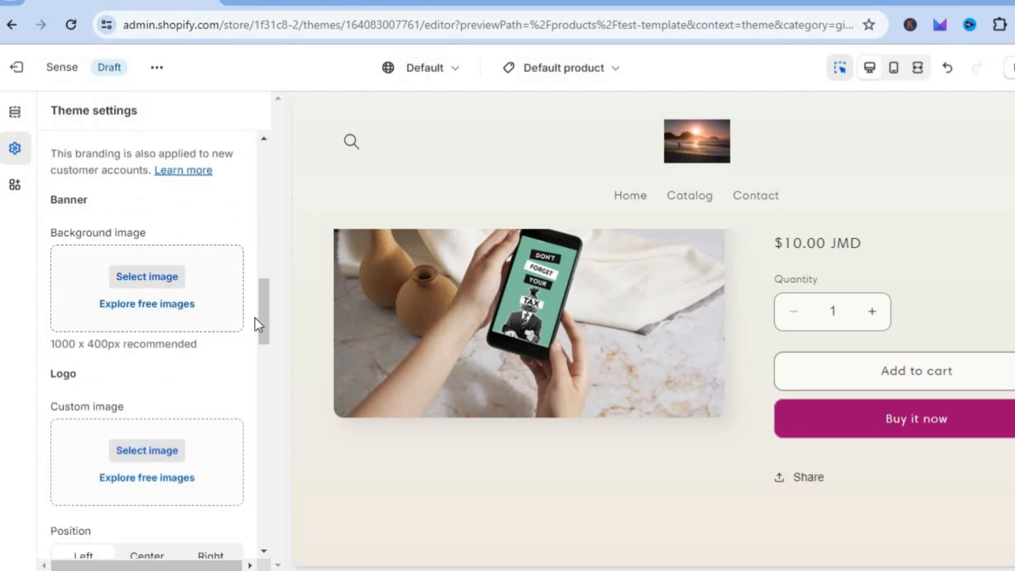
drag(269, 315, 263, 277)
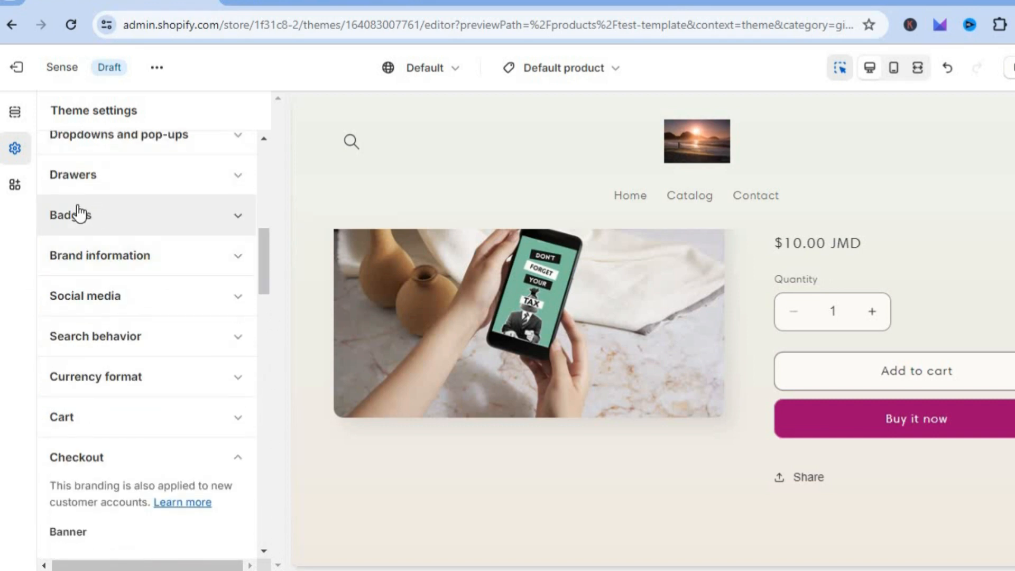
Check the theme's app embeds, and return to the theme settings.
click(15, 185)
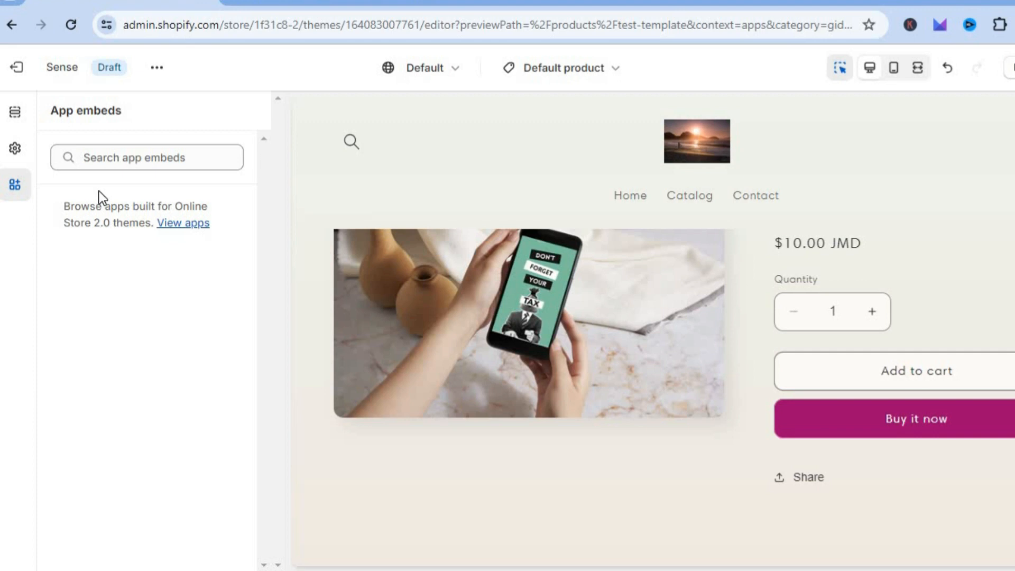
click(15, 151)
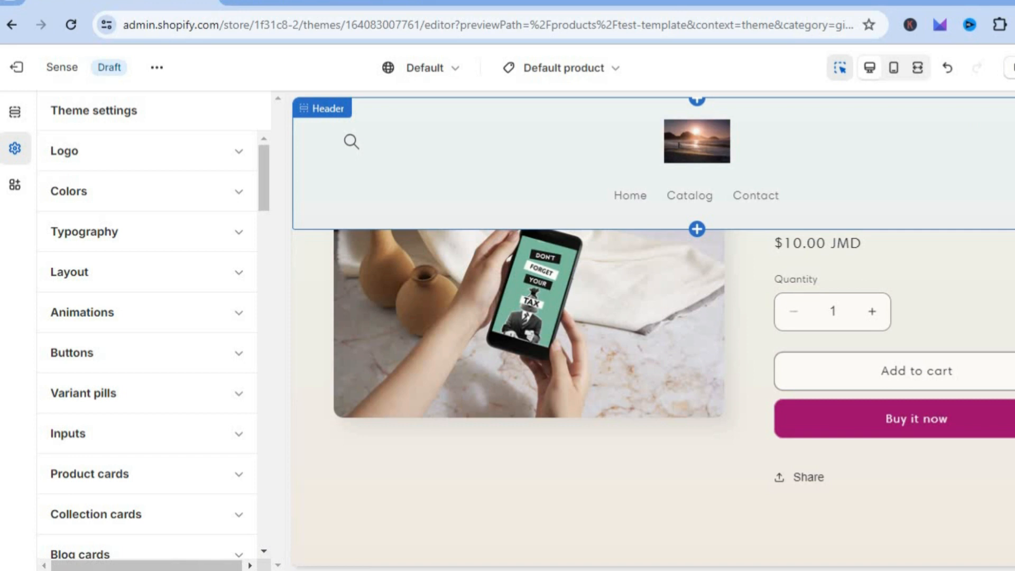